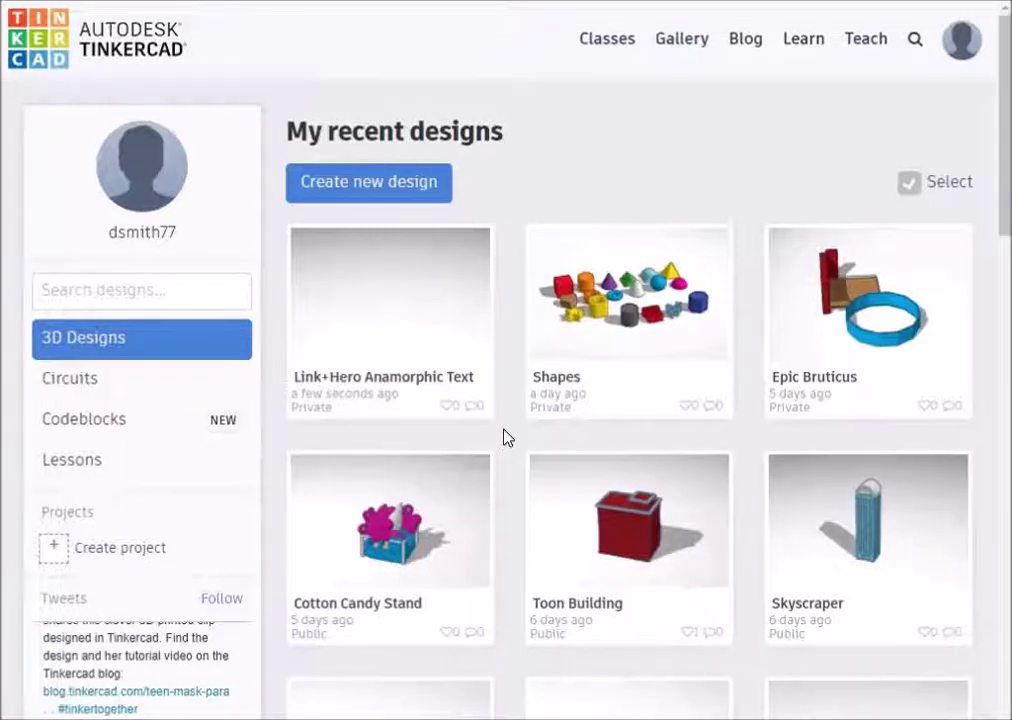
Open the Link+Hero Anamorphic Text design with Tinker this
scroll(505, 437, down, 3)
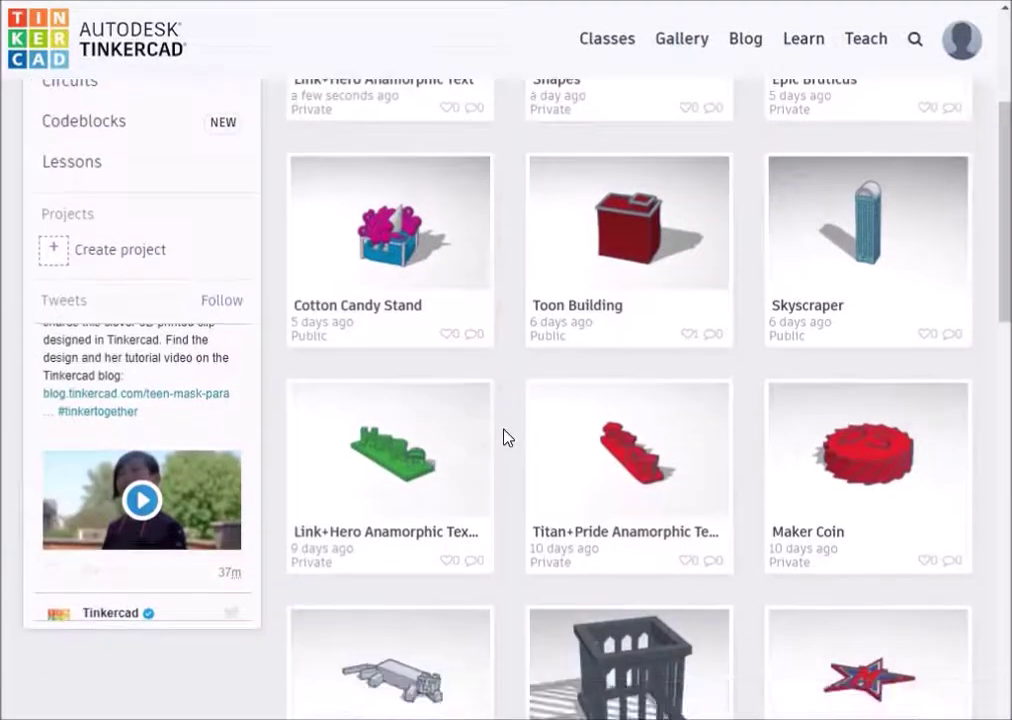
mouse_move(669, 454)
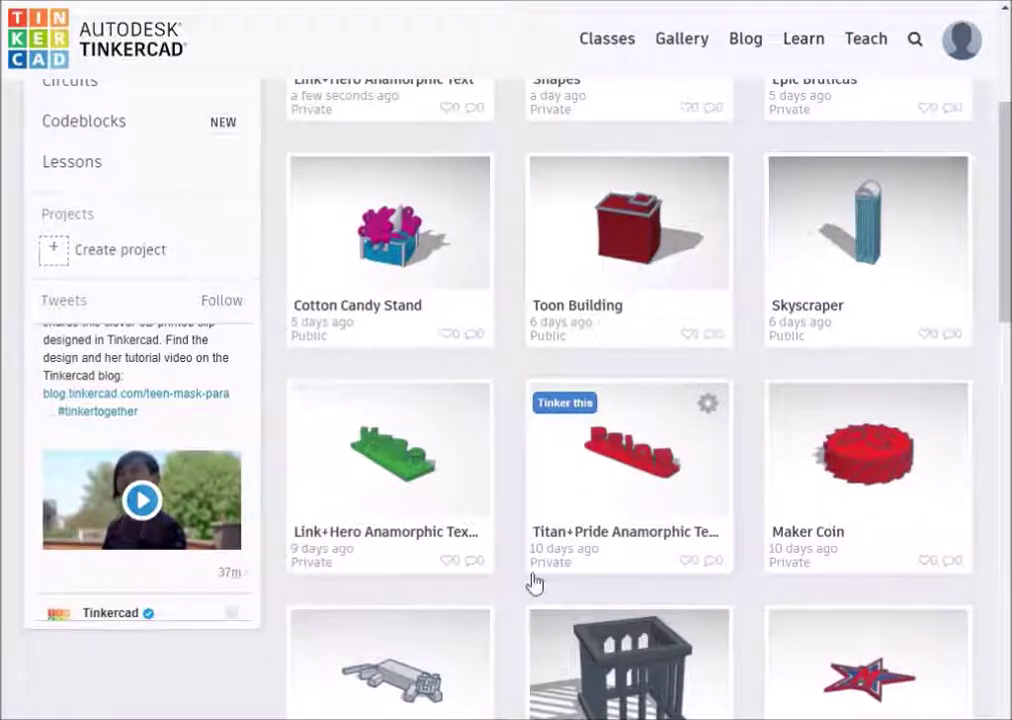
mouse_move(436, 510)
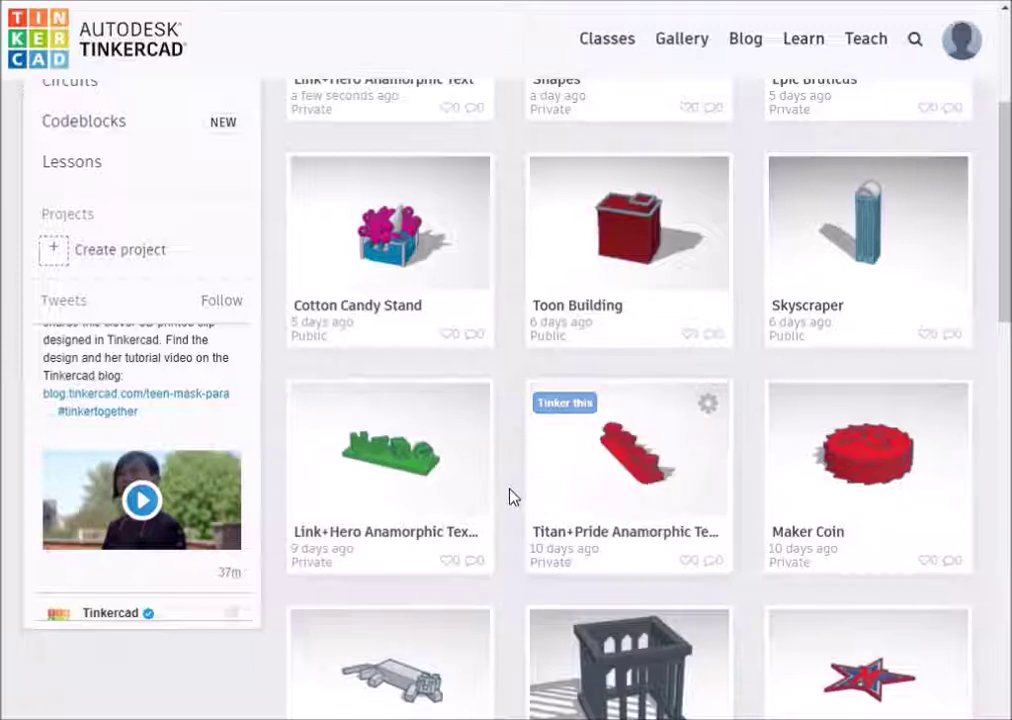
scroll(513, 497, up, 3)
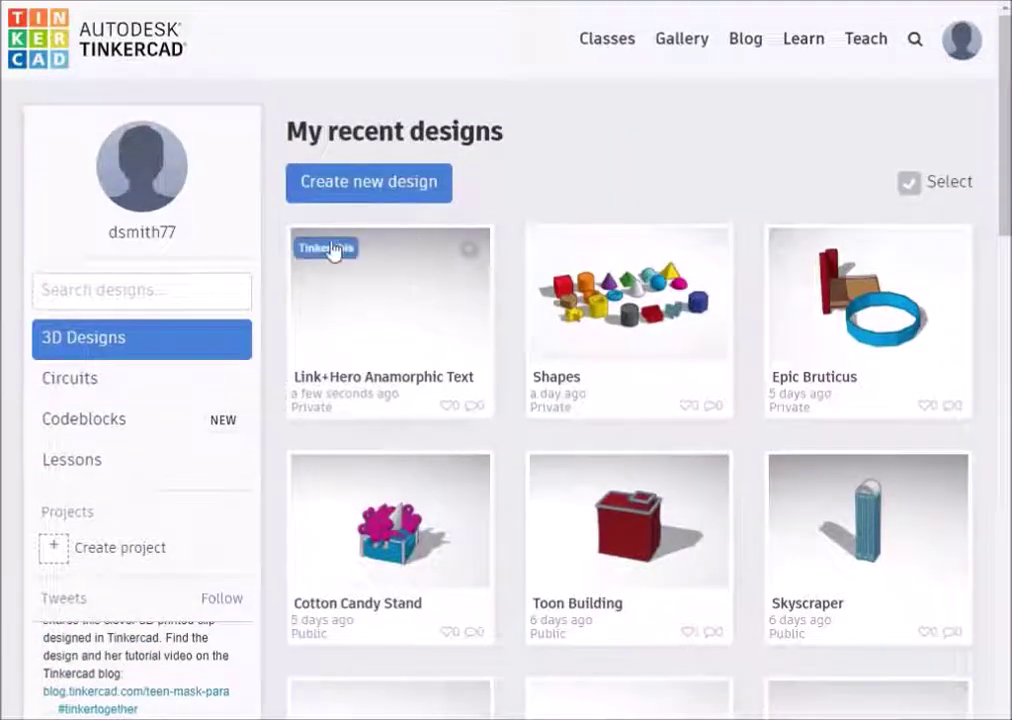
click(328, 252)
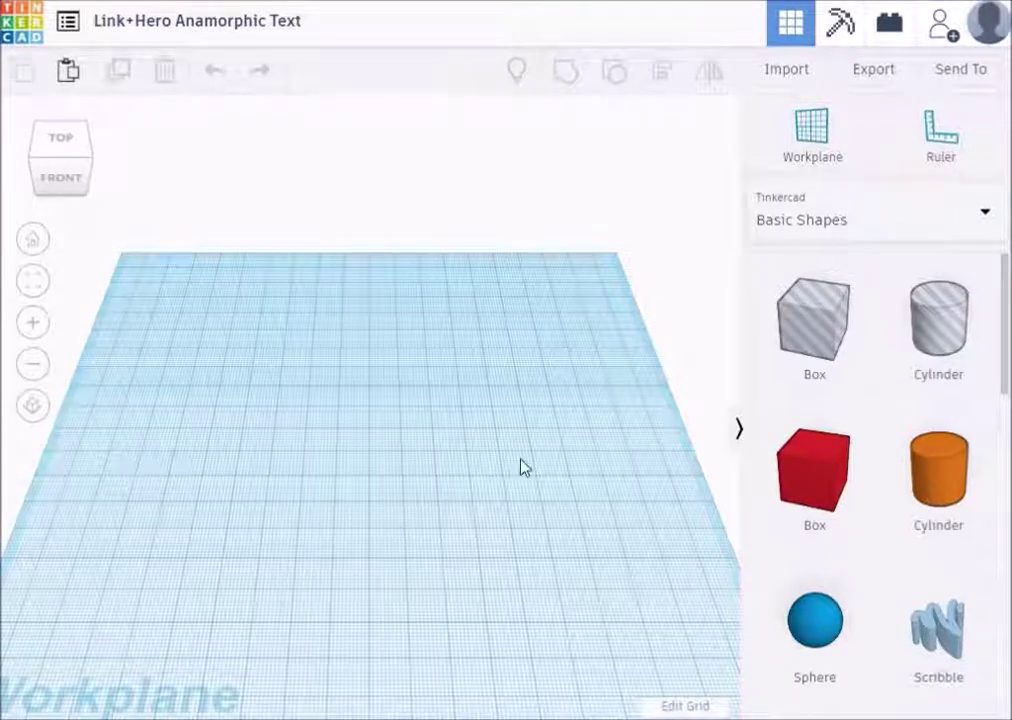
Switch the shape library from Basic Shapes to Text and numbers
click(986, 220)
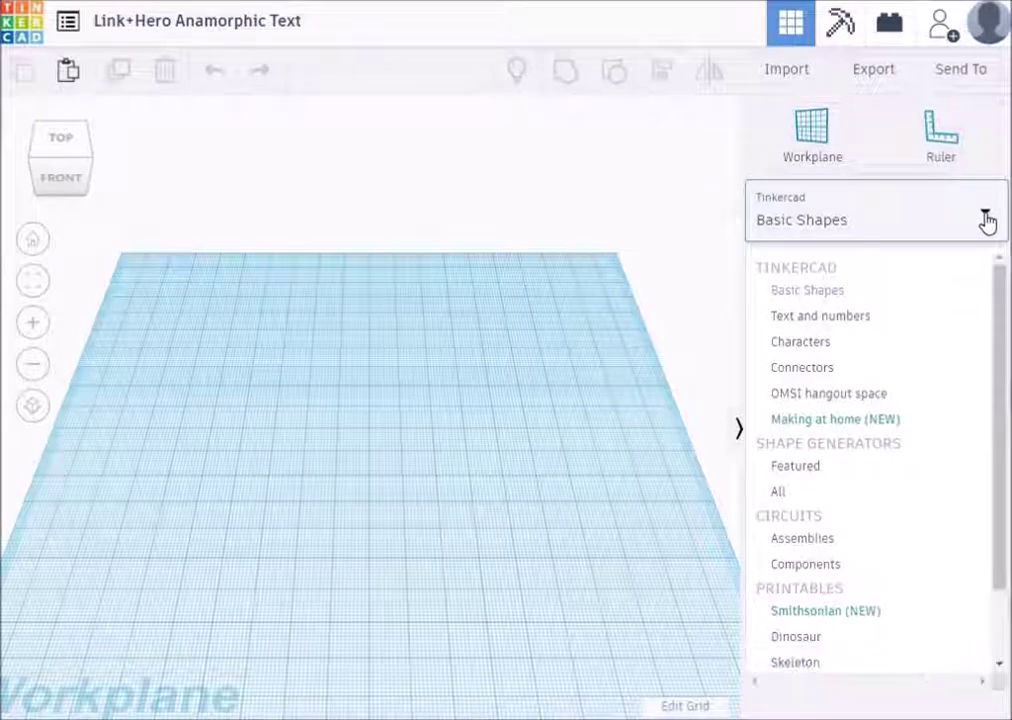
click(820, 318)
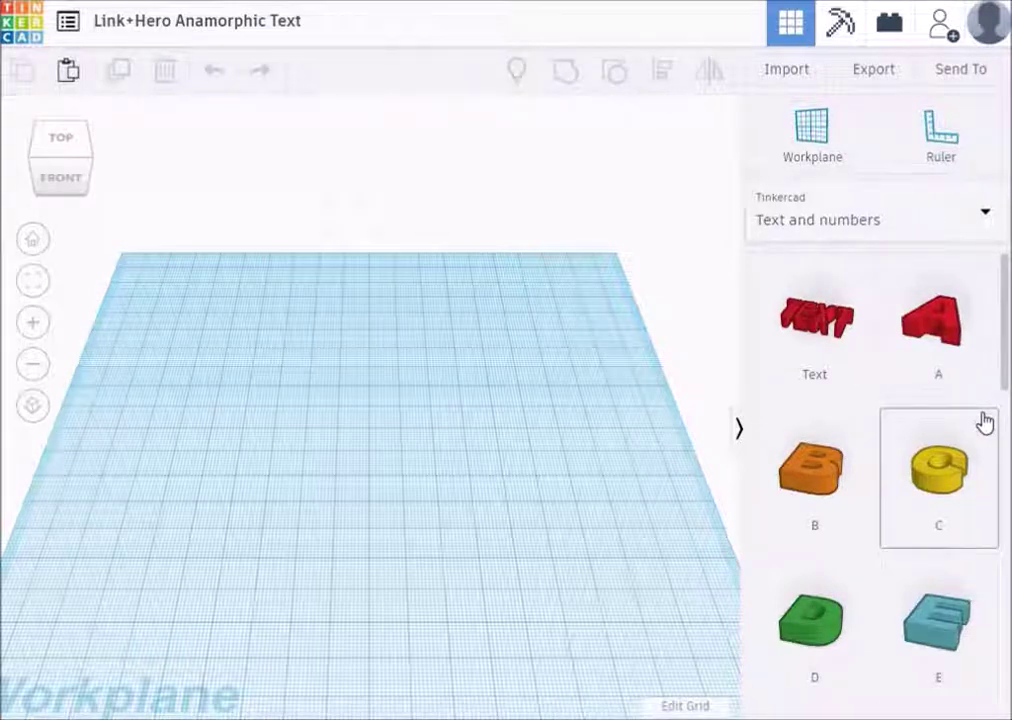
scroll(985, 423, down, 8)
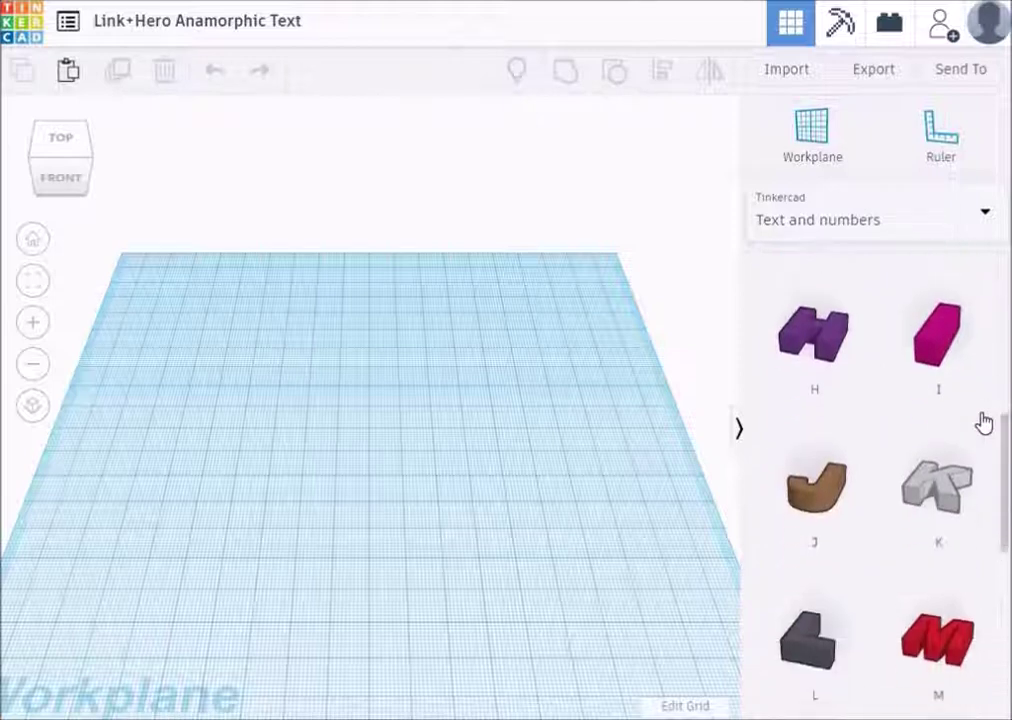
Place the letters L, I, N and K in a row to spell LINK
click(843, 430)
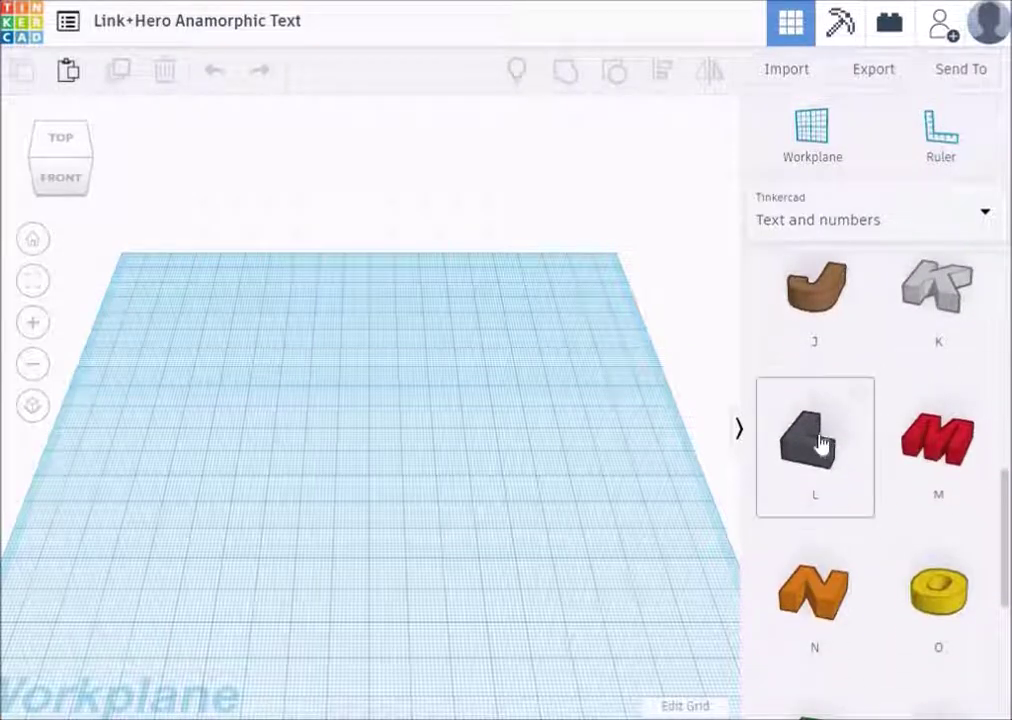
click(210, 429)
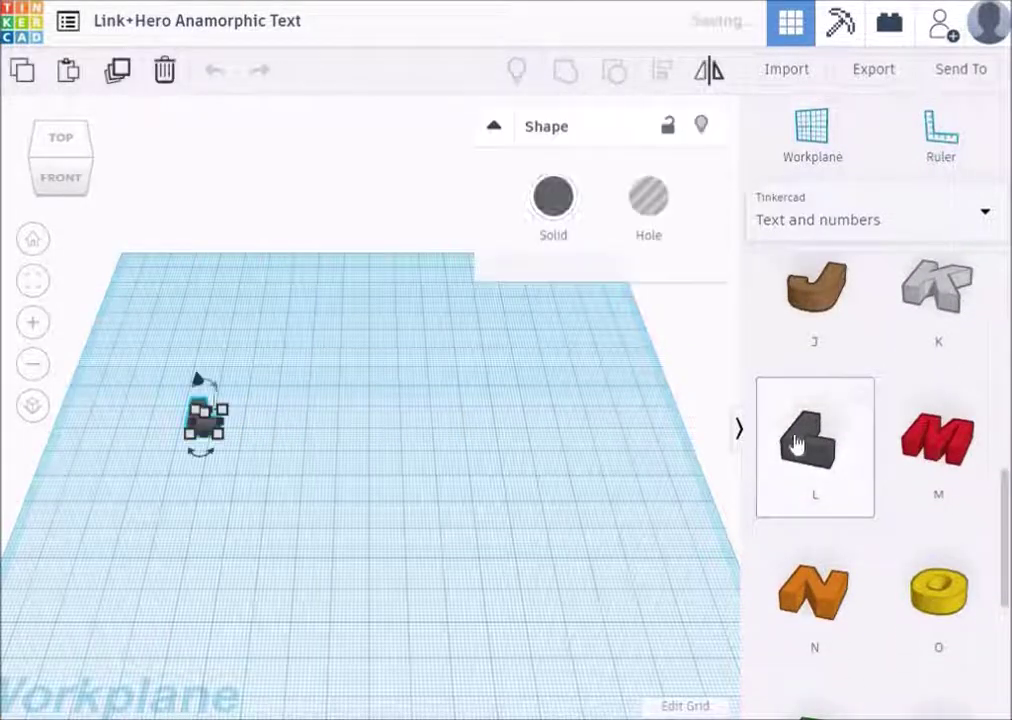
scroll(890, 445, up, 5)
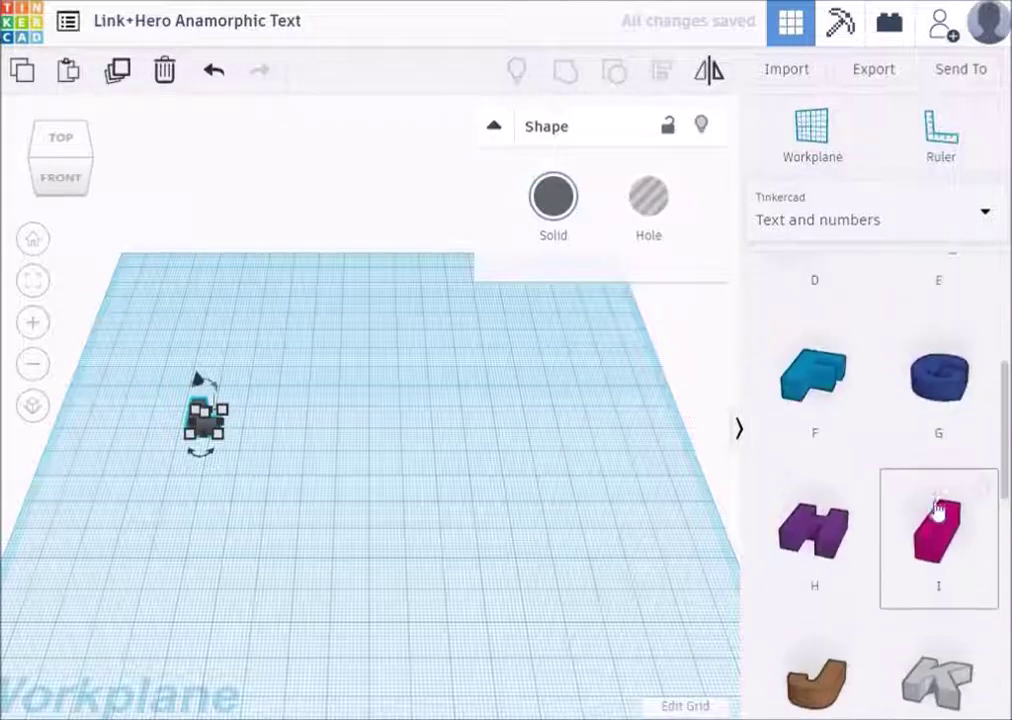
click(933, 518)
click(258, 430)
scroll(881, 481, down, 5)
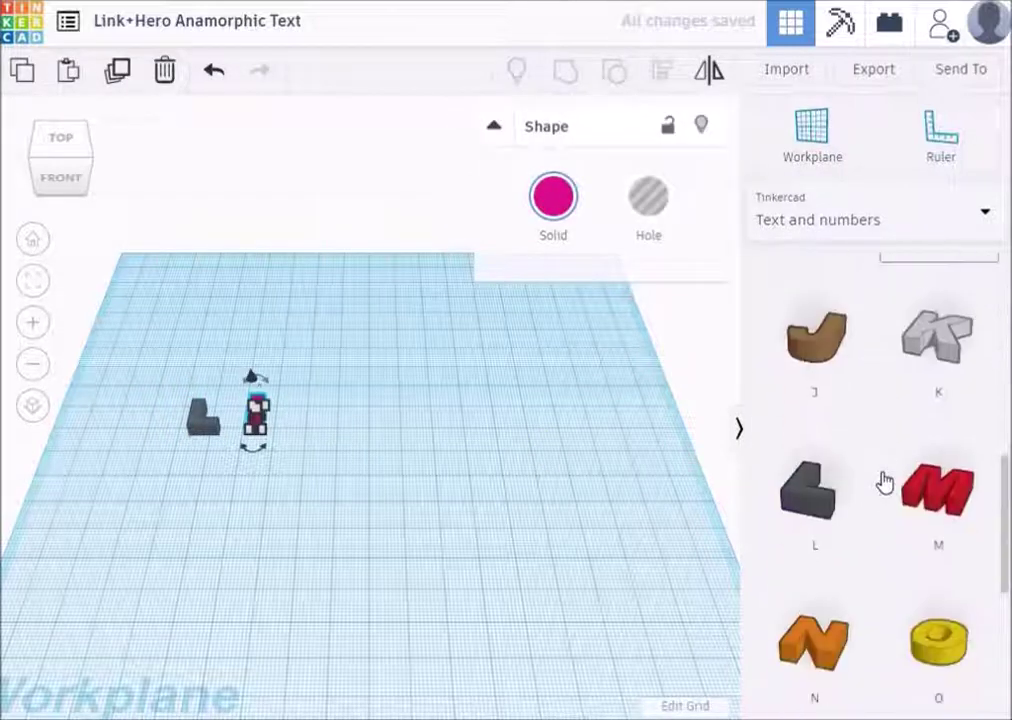
scroll(855, 512, down, 2)
click(818, 495)
click(316, 418)
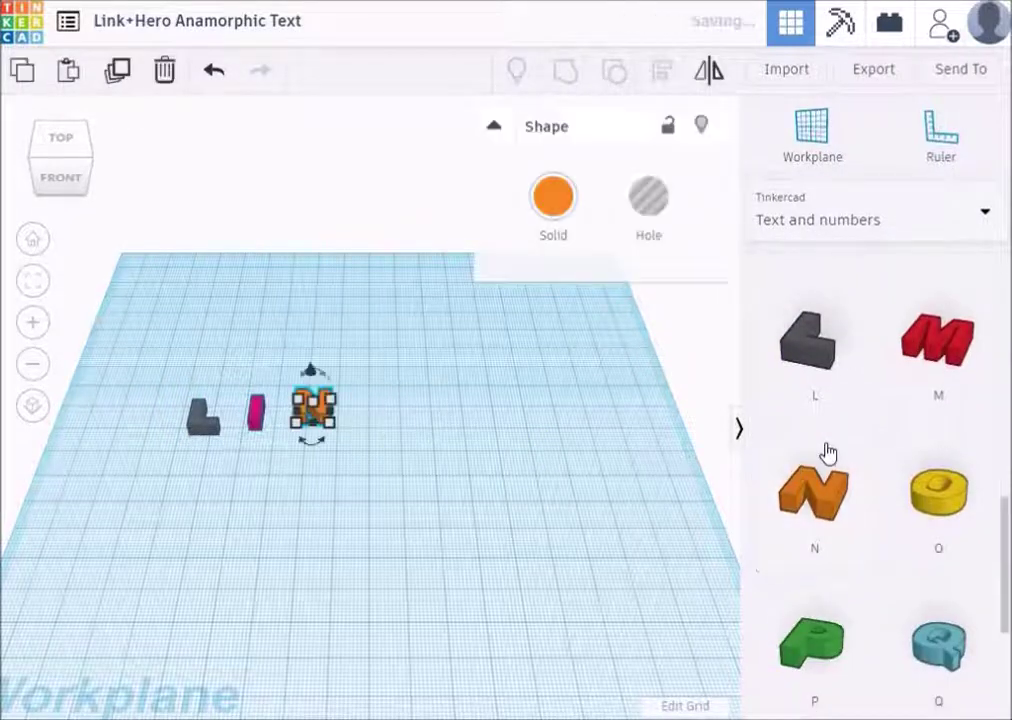
scroll(828, 455, up, 3)
scroll(915, 434, up, 6)
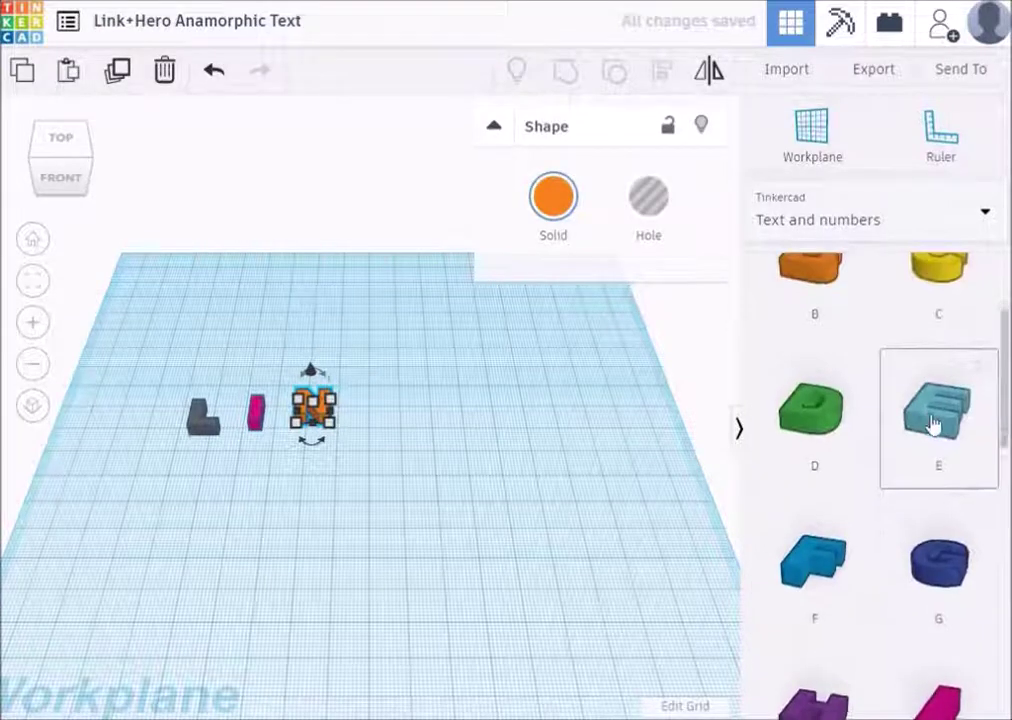
scroll(933, 425, down, 4)
scroll(940, 472, down, 1)
click(940, 475)
click(374, 420)
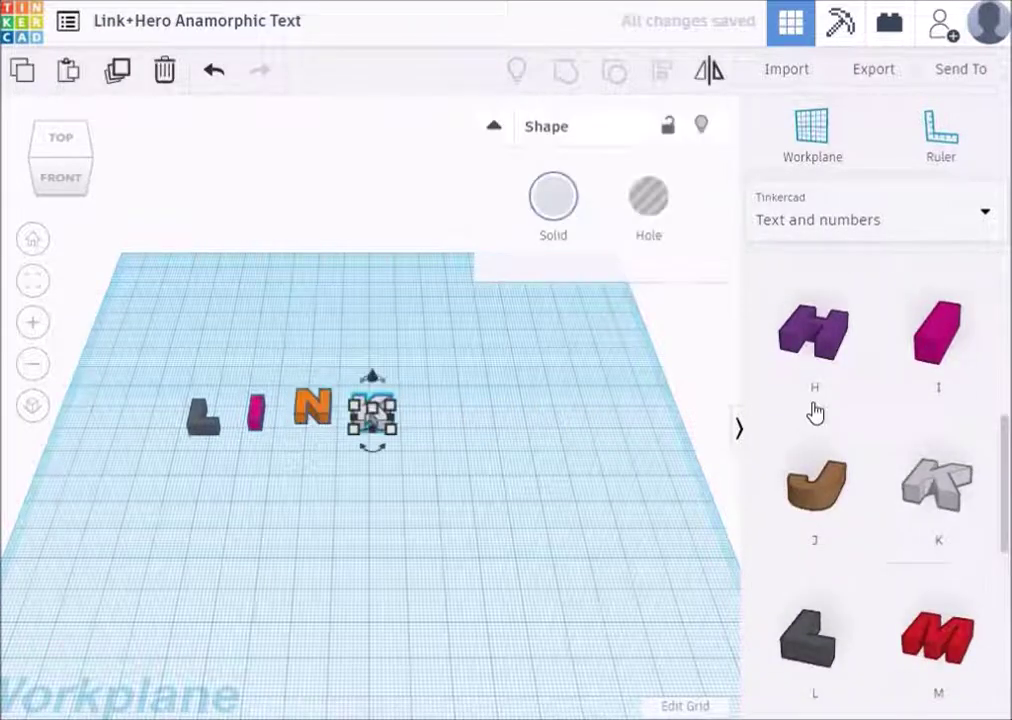
Place H, E, R and O above LINK to spell HERO, then deselect
click(857, 360)
click(205, 345)
scroll(935, 405, up, 3)
click(935, 405)
click(236, 344)
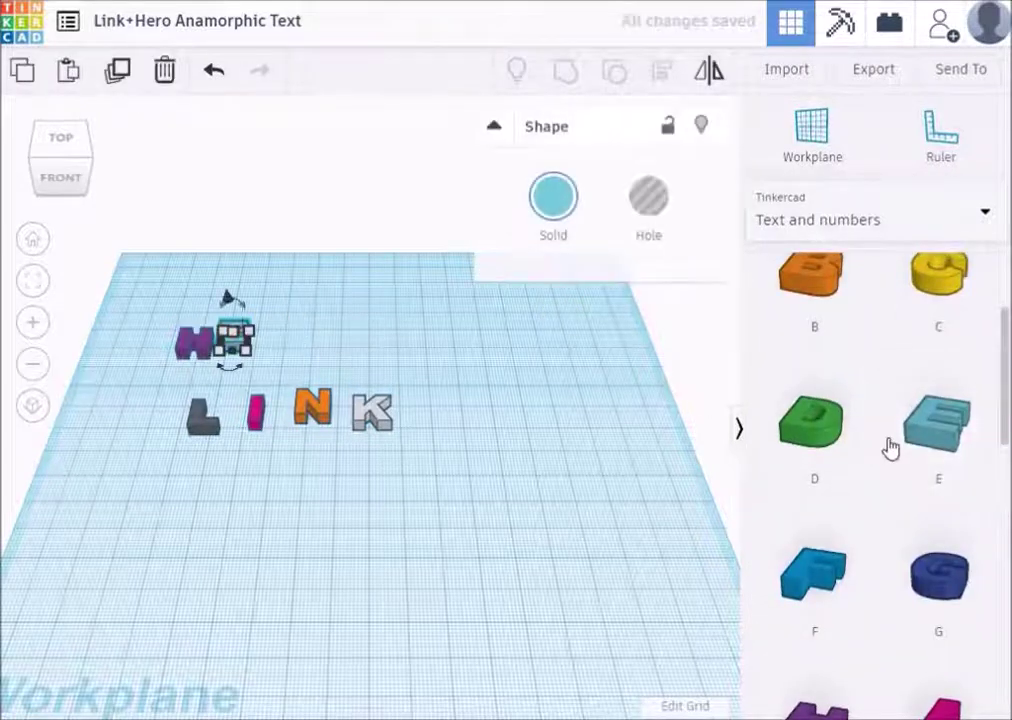
scroll(890, 447, down, 3)
scroll(890, 447, down, 5)
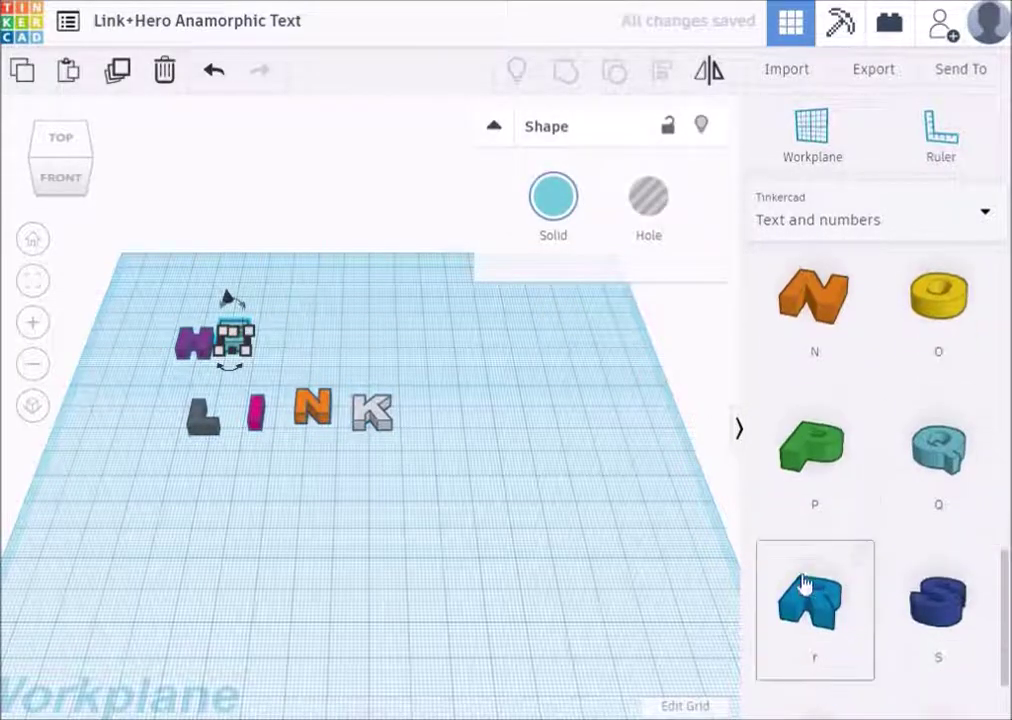
click(808, 595)
click(315, 355)
click(945, 295)
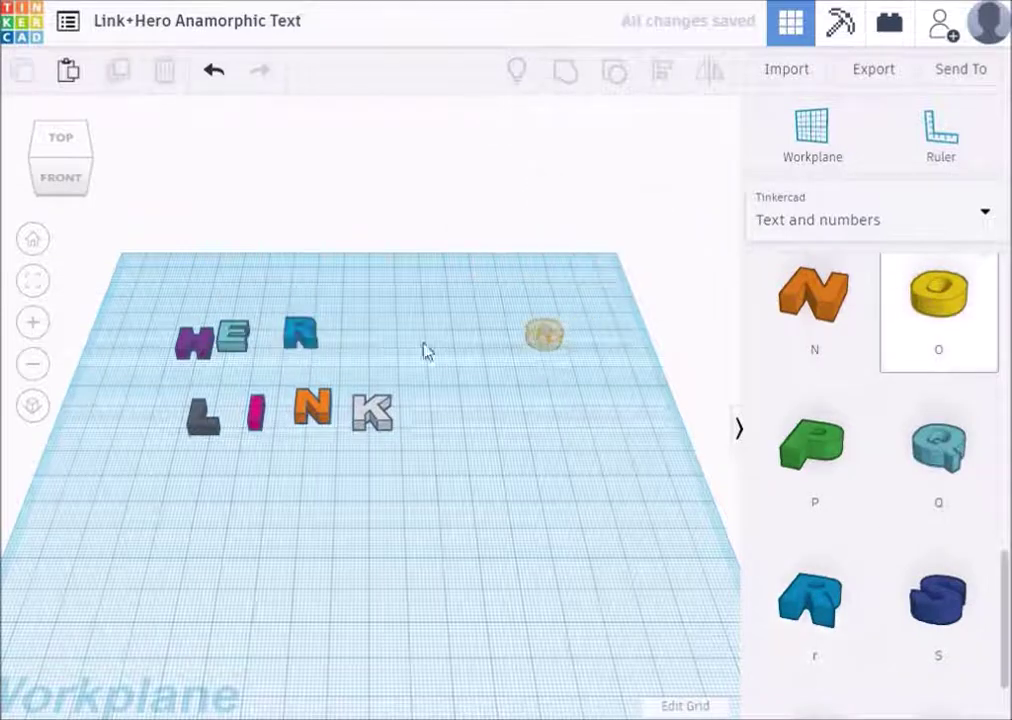
click(388, 355)
click(585, 421)
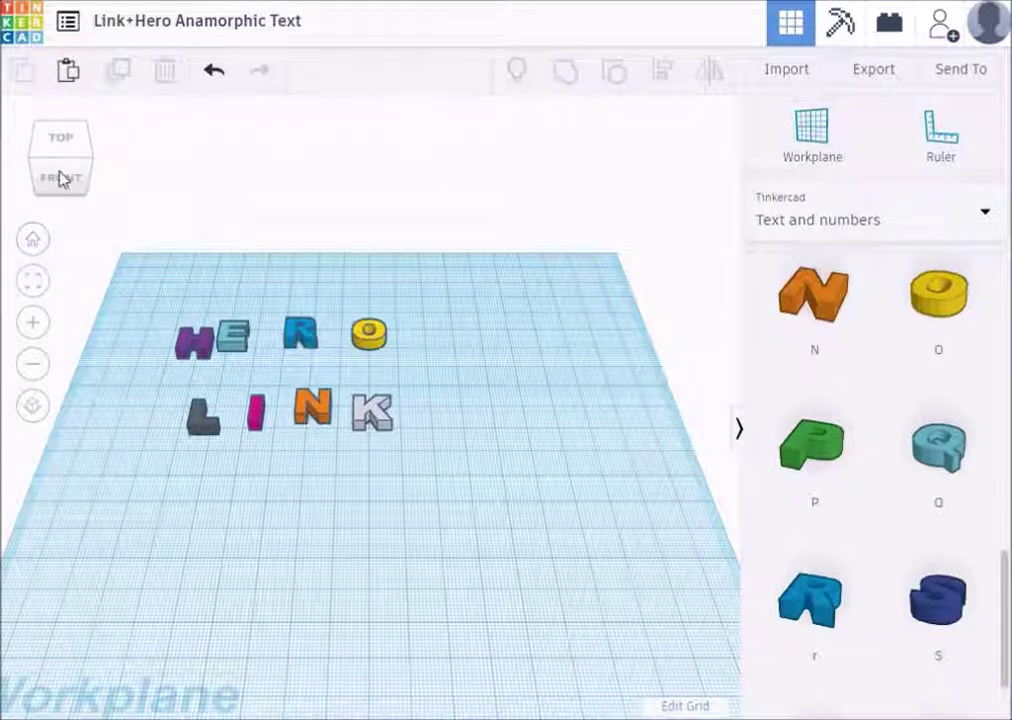
Switch to the view cube's TOP view to see HERO and LINK from above
click(61, 137)
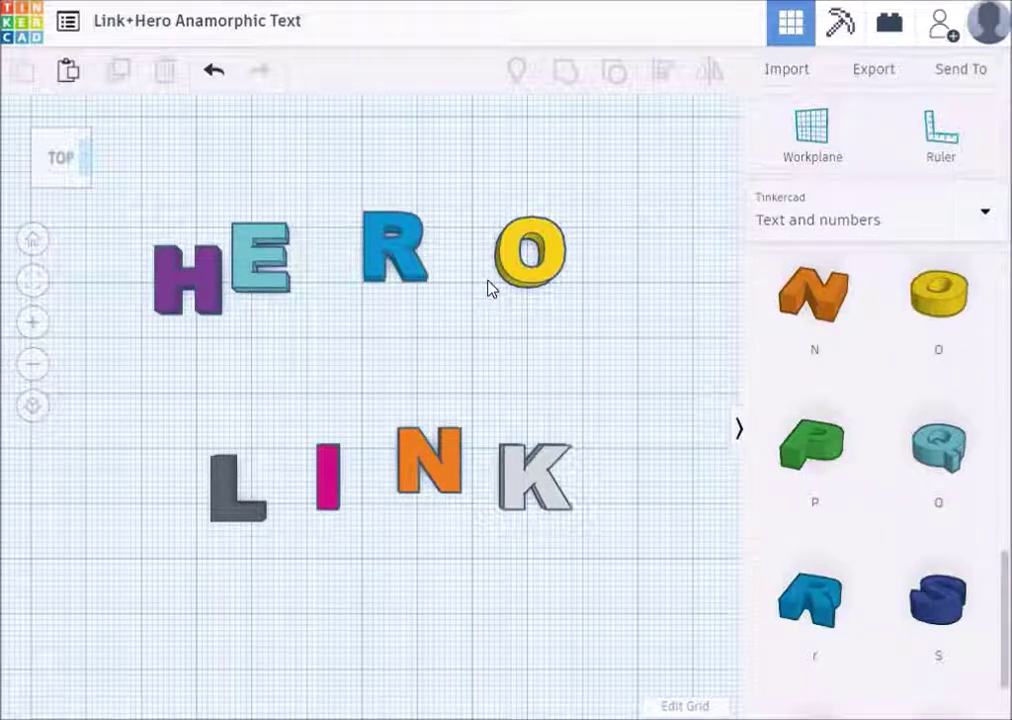
Drag the orange N of LINK up and to the left, above the L and I
scroll(420, 430, up, 5)
click(445, 460)
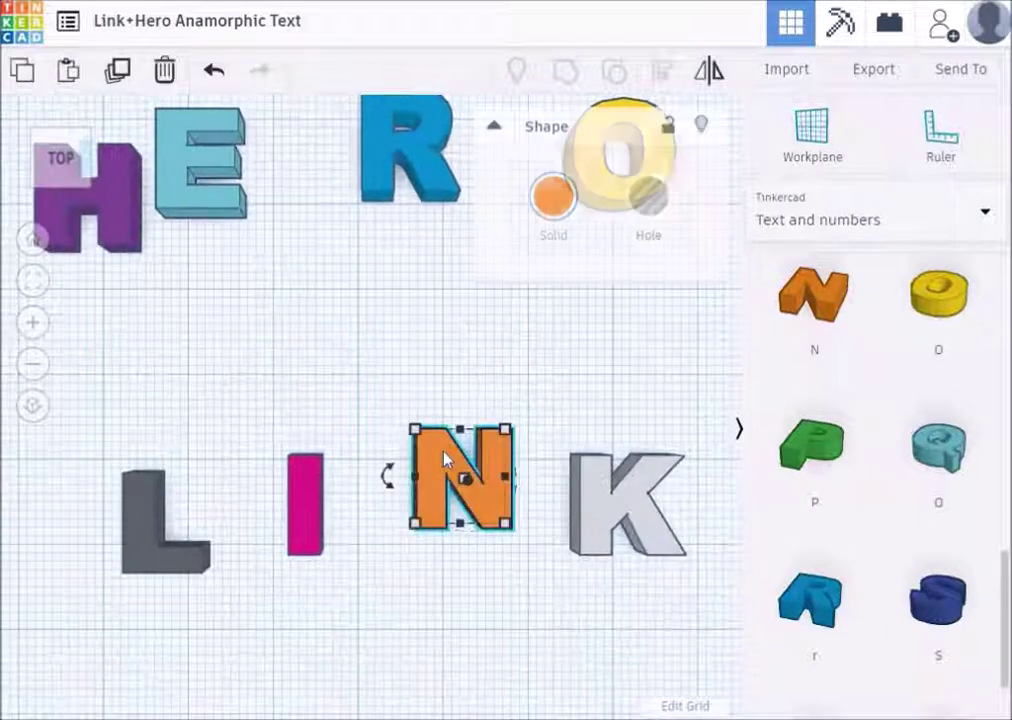
scroll(445, 460, up, 5)
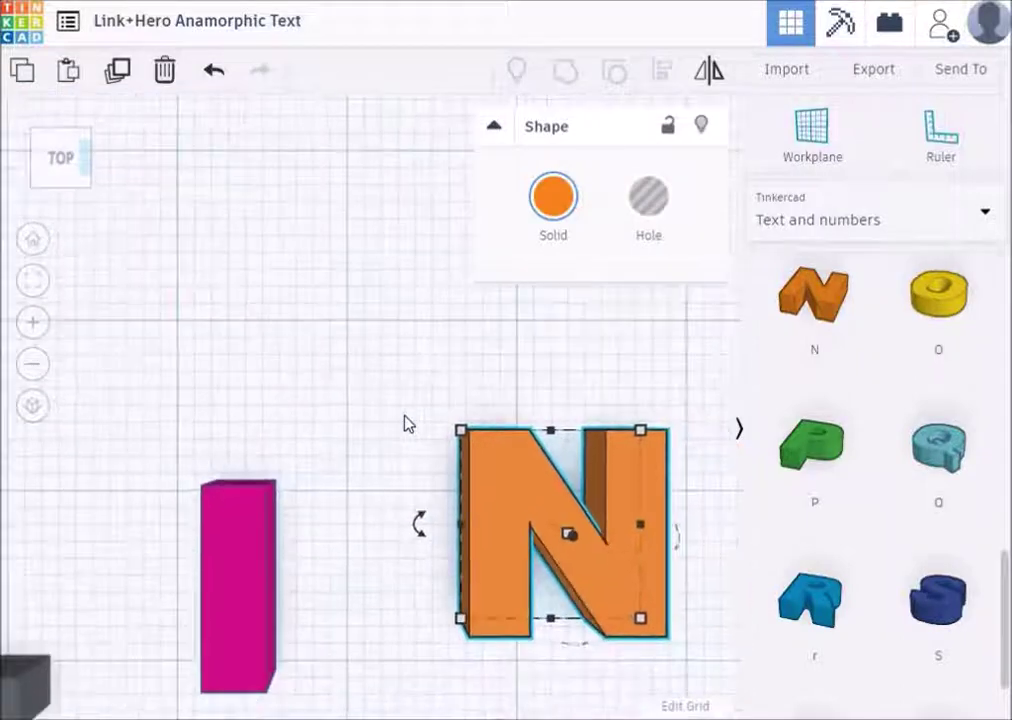
scroll(400, 420, down, 3)
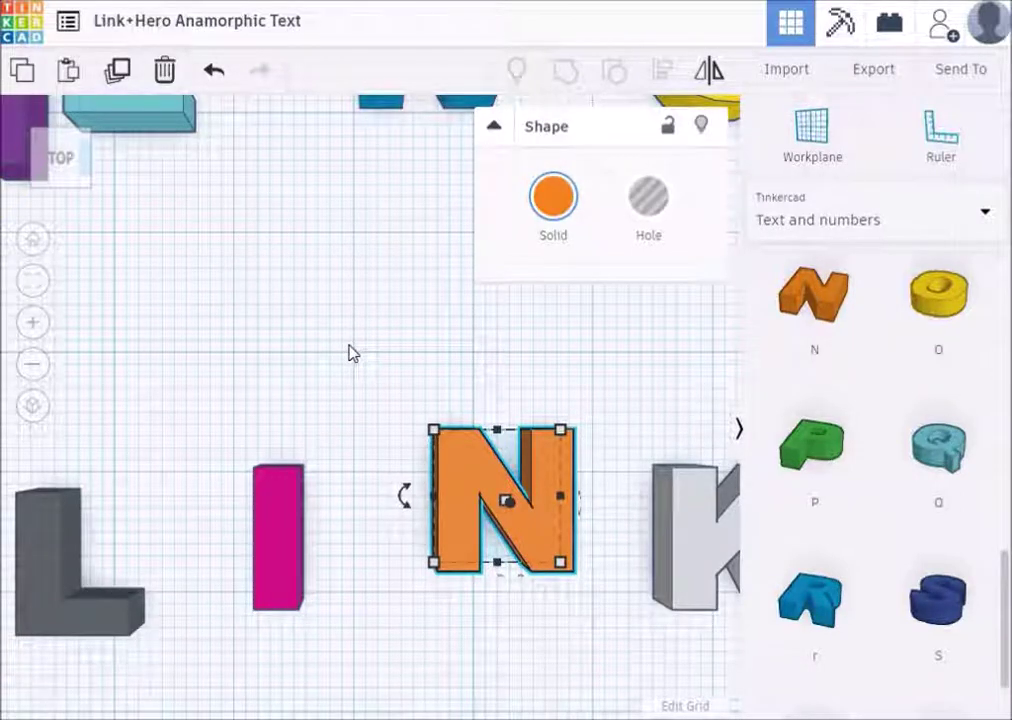
drag(466, 472, 390, 396)
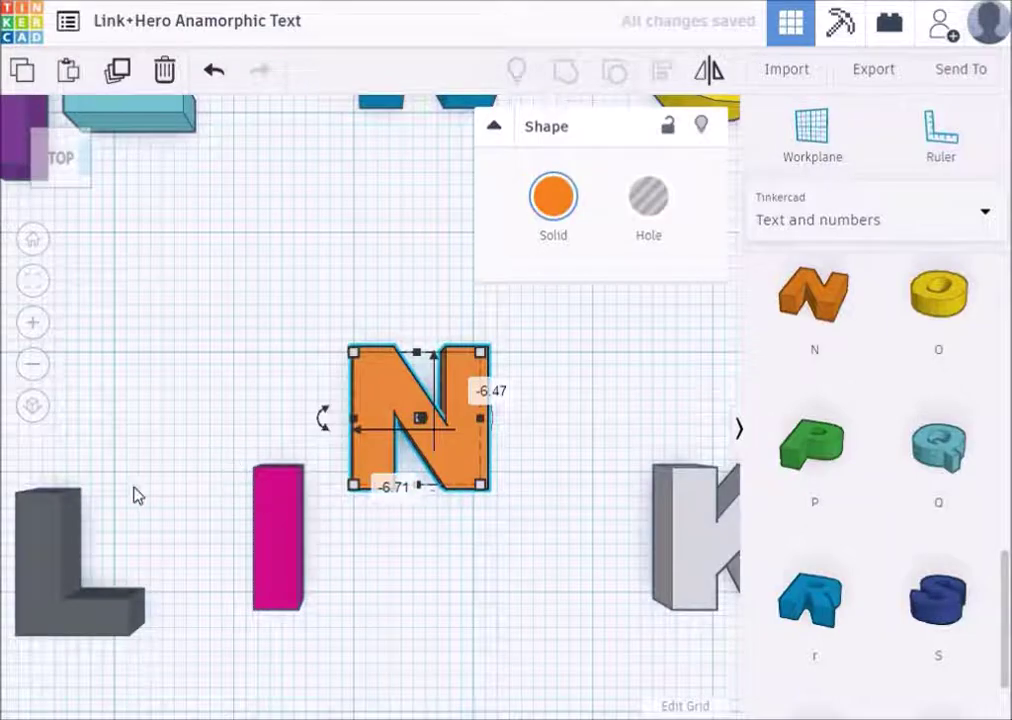
scroll(219, 488, up, 3)
scroll(287, 440, up, 6)
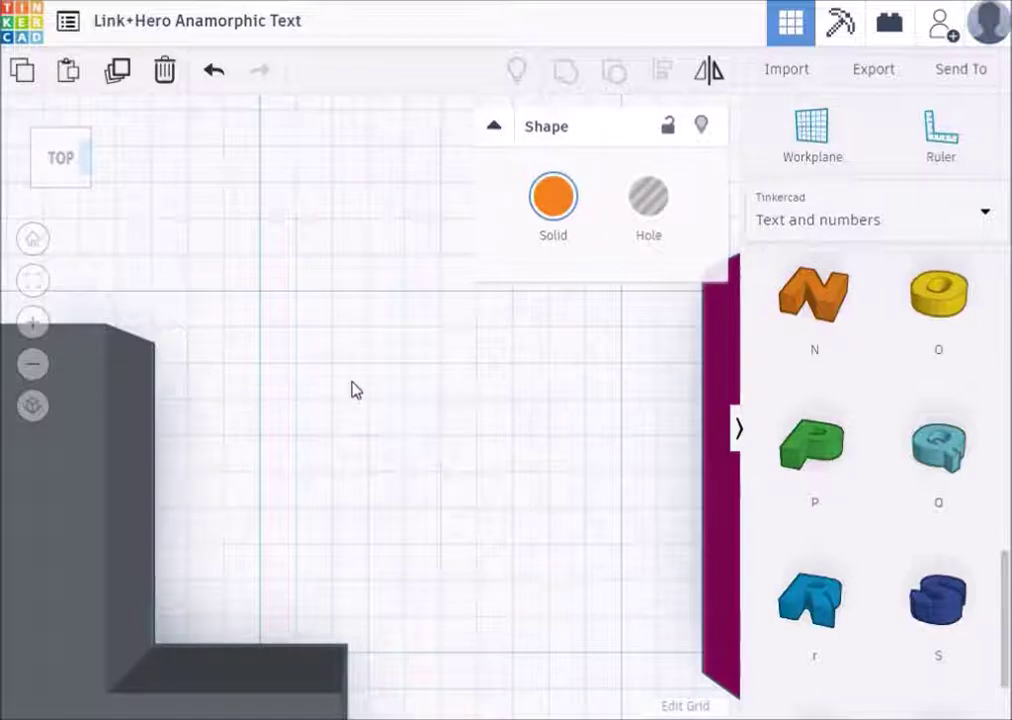
Orbit back to an angled front view of HERO and LINK and deselect the N
scroll(353, 392, down, 5)
drag(70, 143, 117, 197)
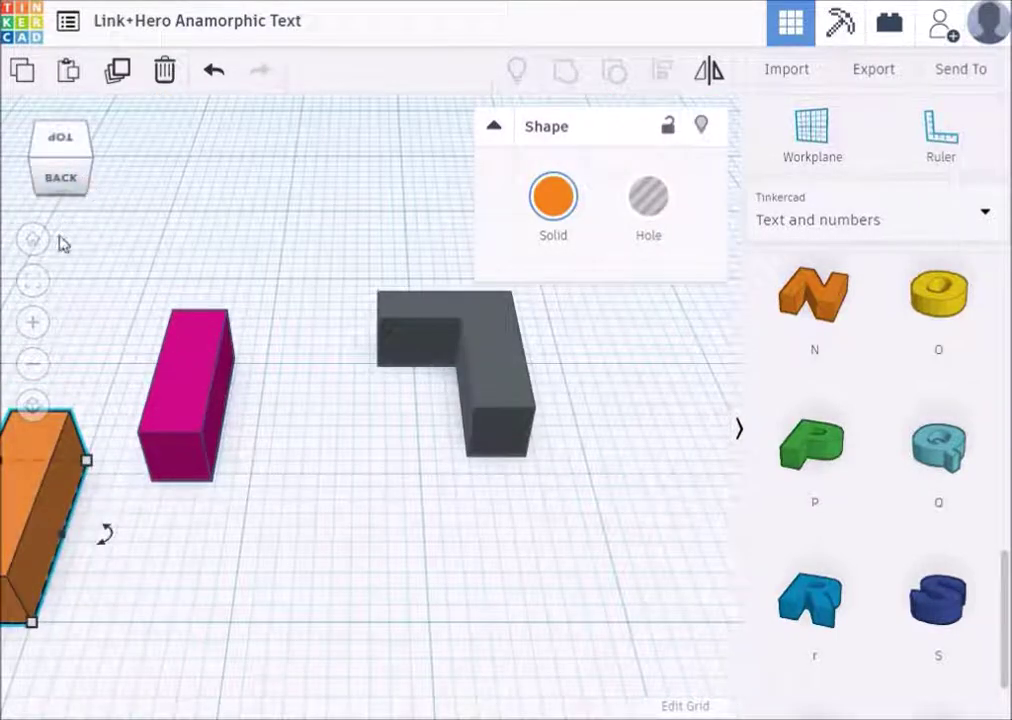
drag(68, 130, 361, 276)
drag(461, 297, 360, 420)
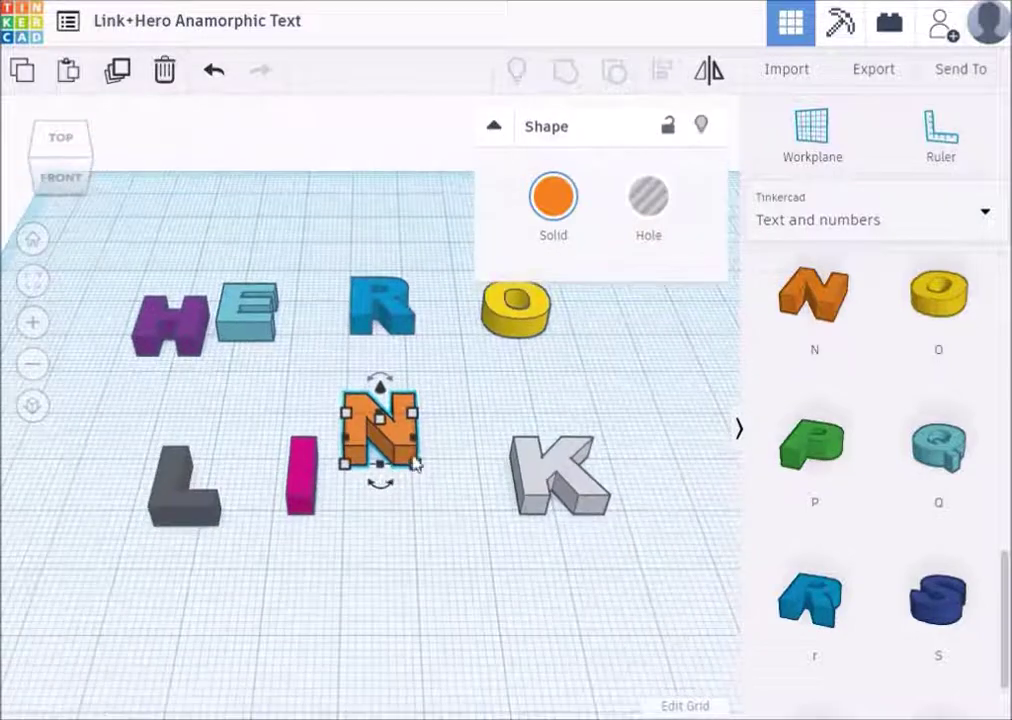
click(393, 567)
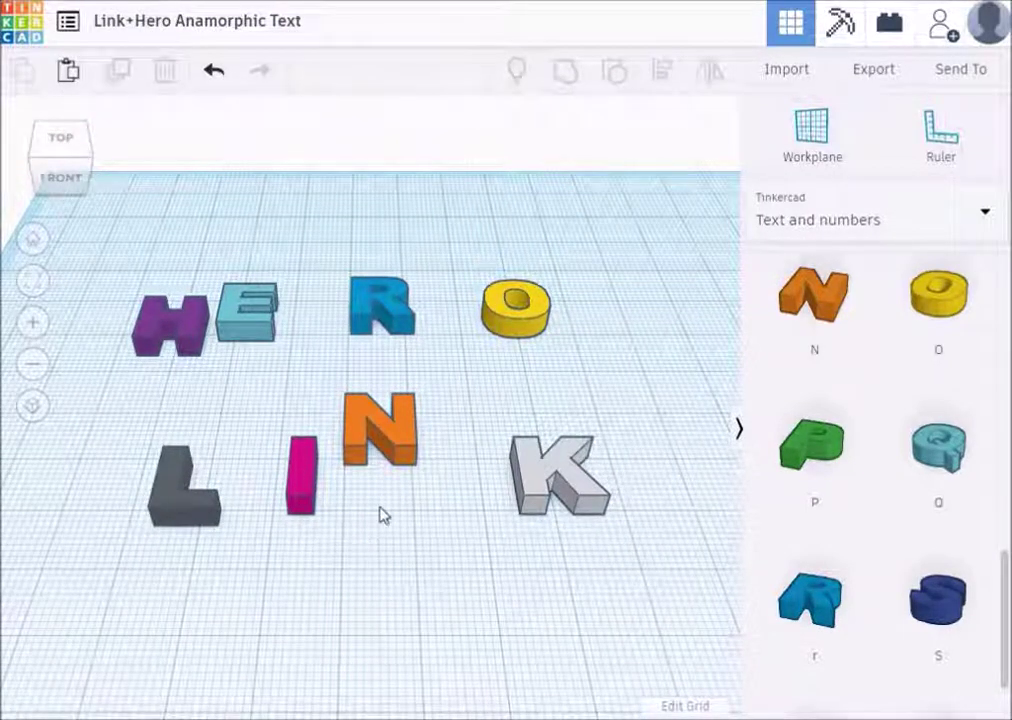
Resize the purple H to 20 × 20 × 20 mm and shift it left away from the E
click(155, 317)
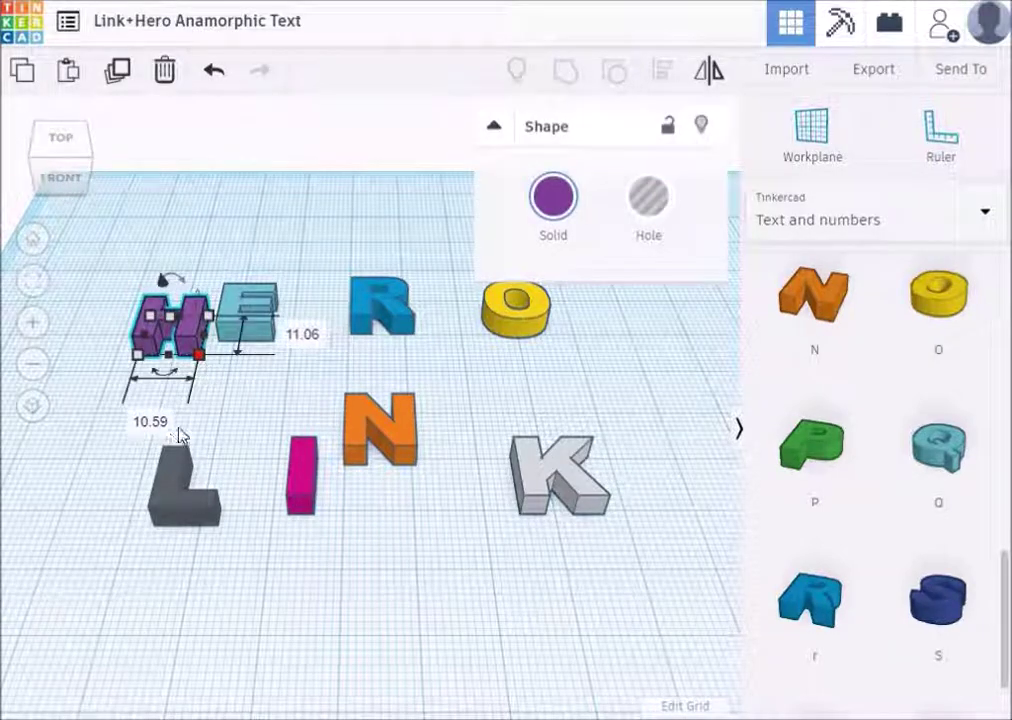
click(160, 424)
text(20)
key(Return)
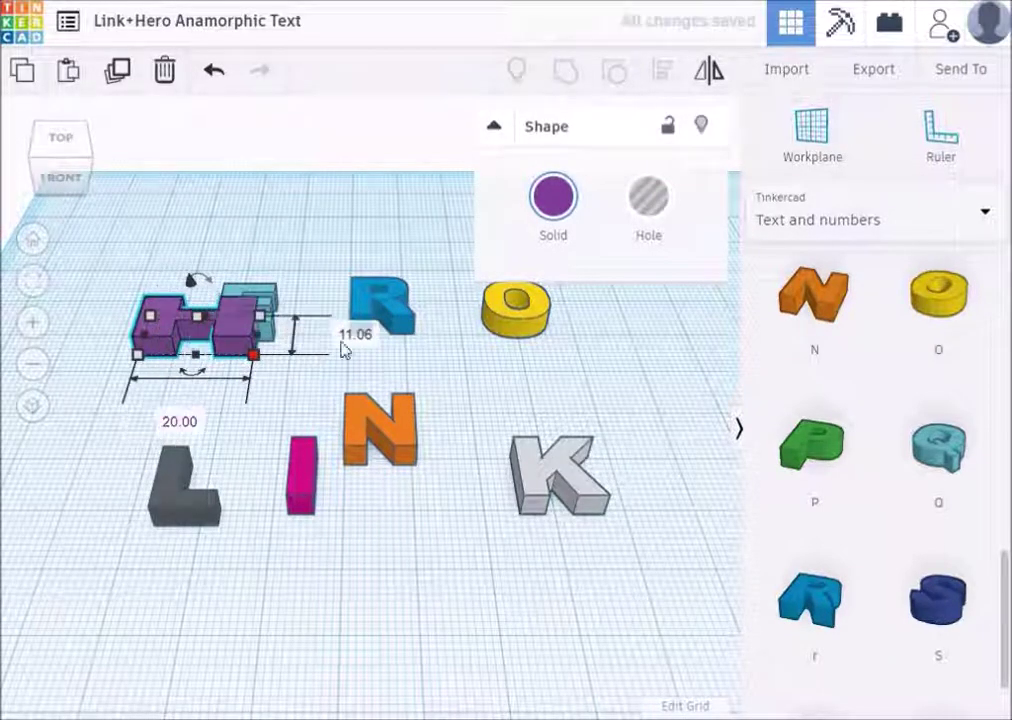
click(358, 336)
text(20)
key(Return)
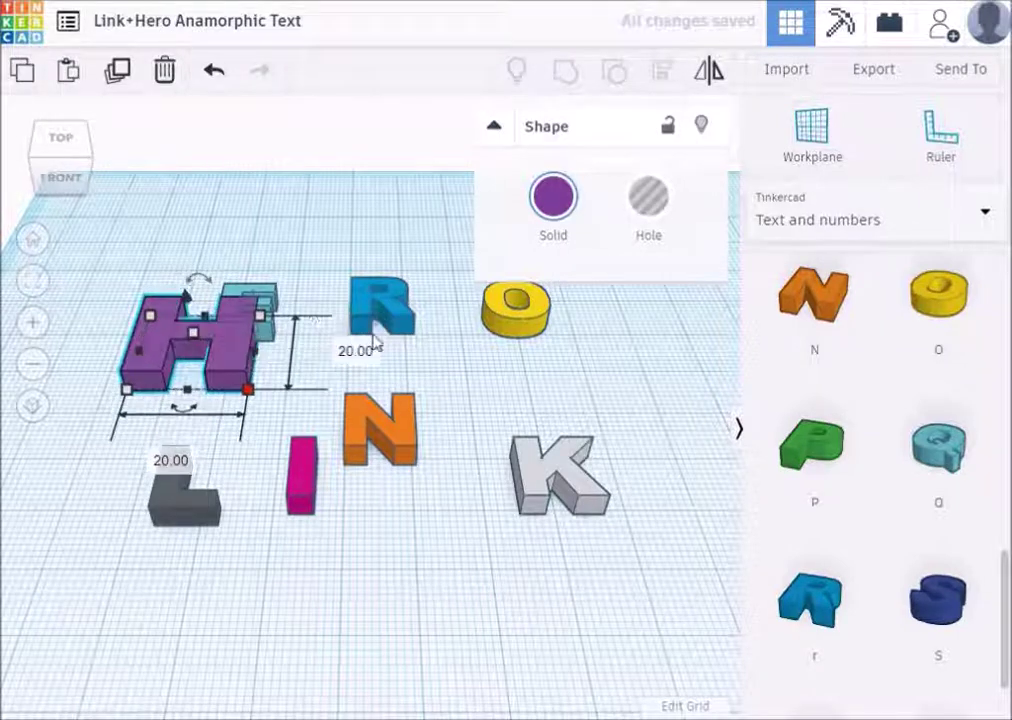
click(289, 341)
text(20)
key(Return)
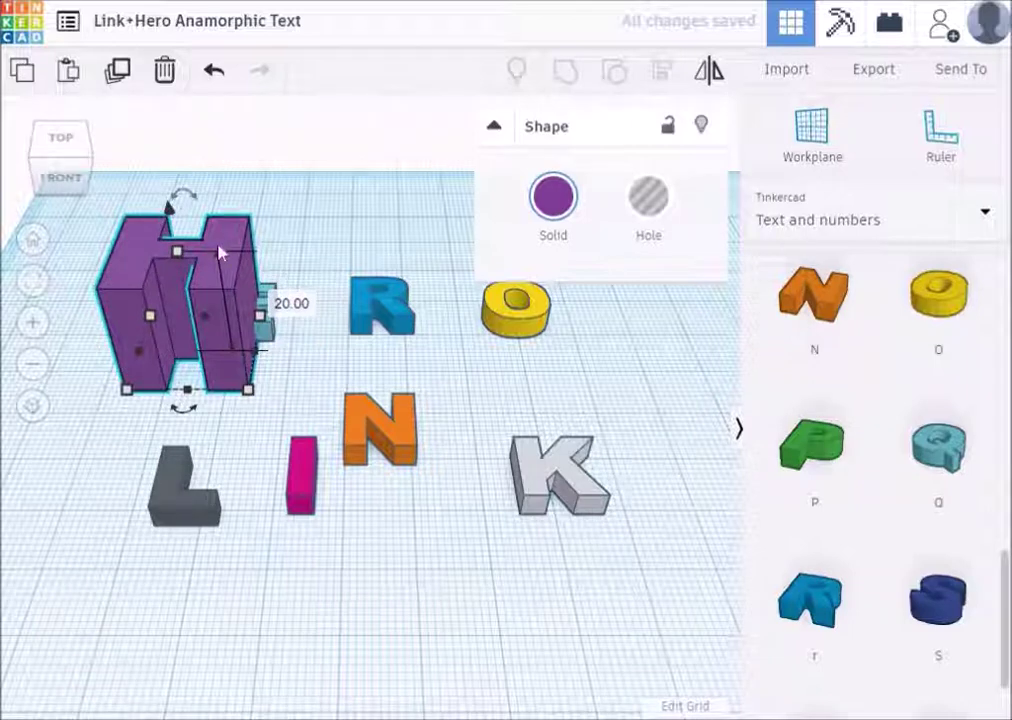
drag(222, 243, 153, 218)
click(243, 296)
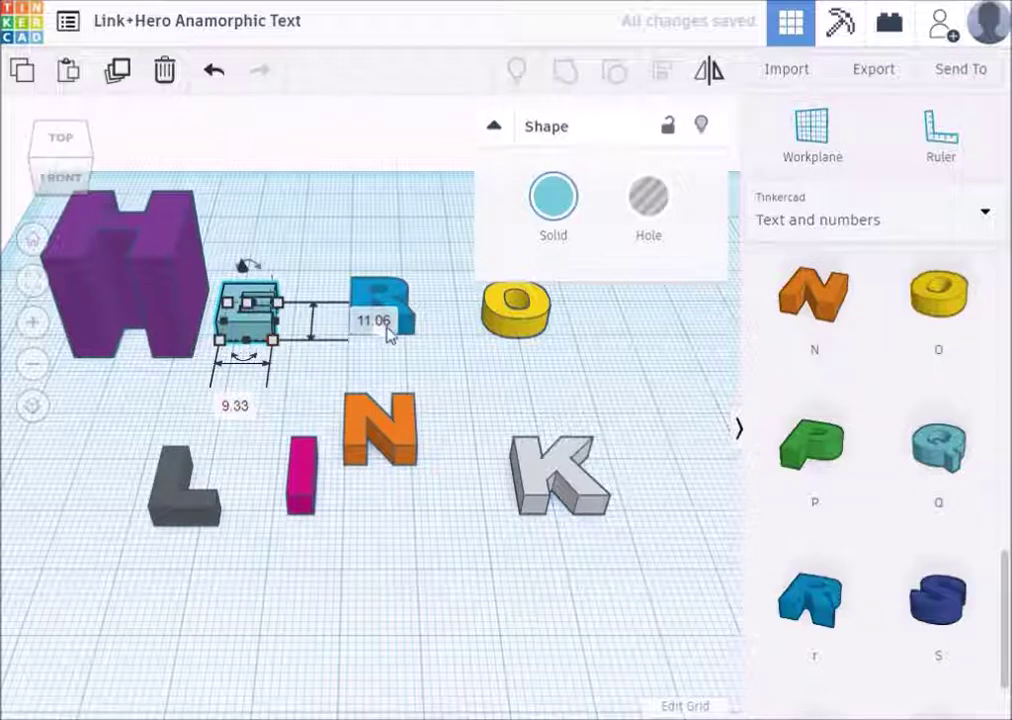
Resize the teal E to 20 mm width, depth and height
click(238, 406)
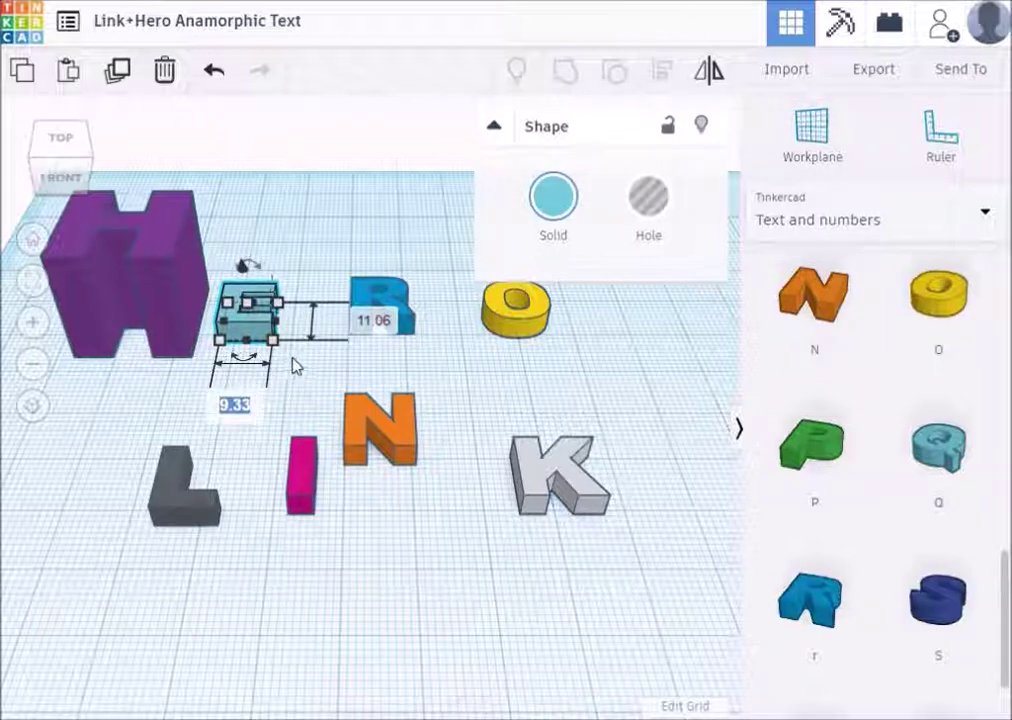
click(284, 348)
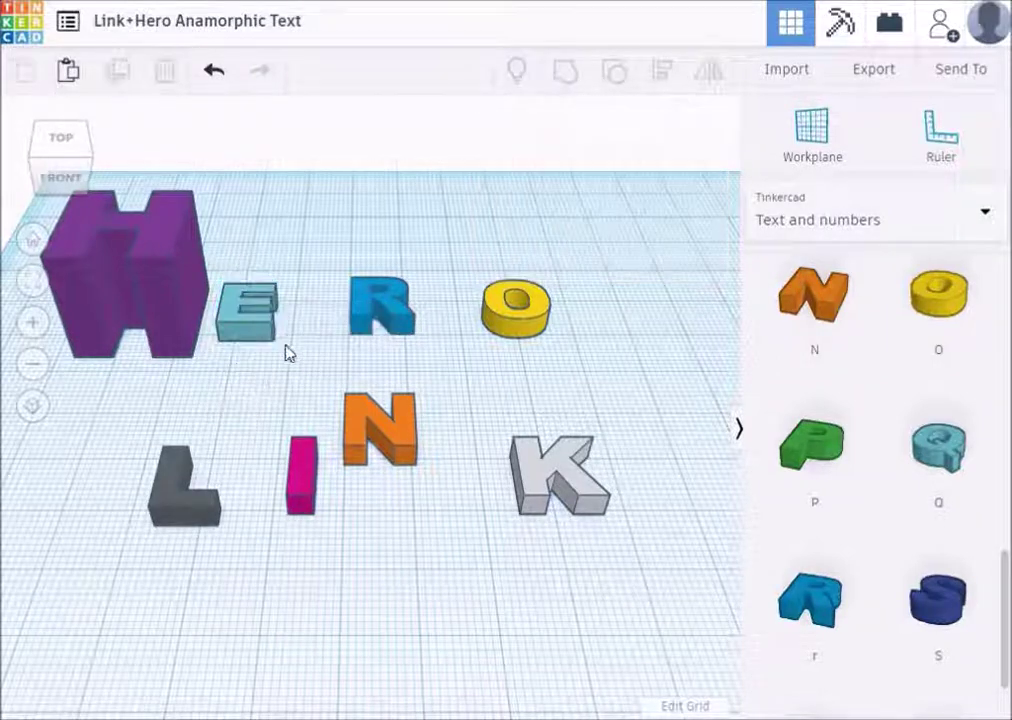
click(268, 330)
mouse_move(280, 346)
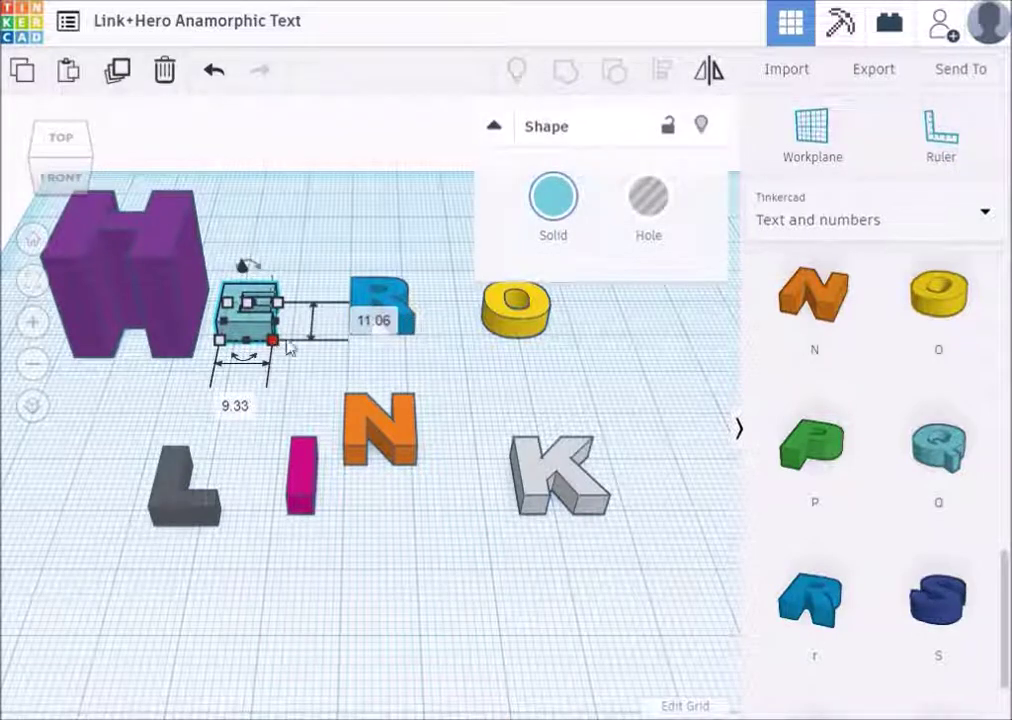
click(236, 406)
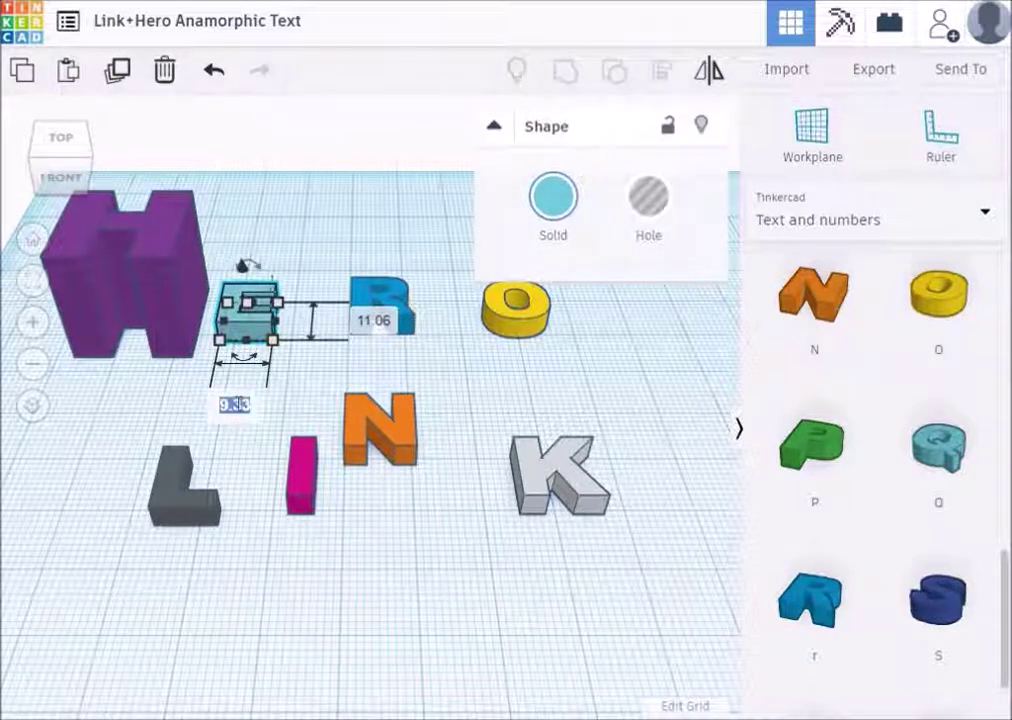
text(20)
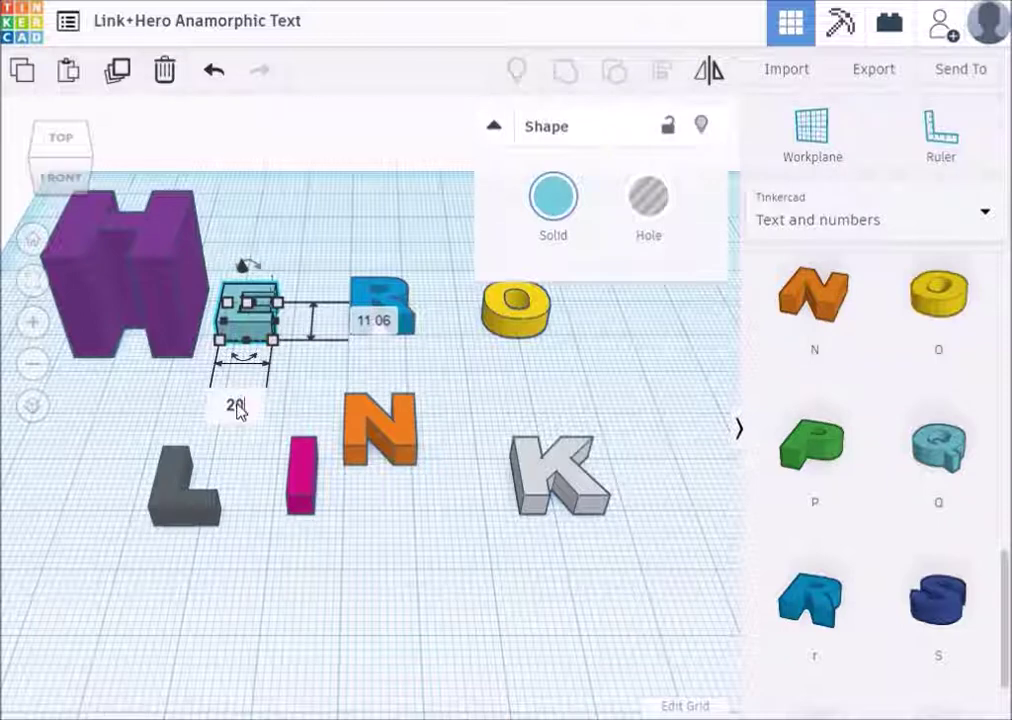
key(Return)
click(441, 318)
text(20)
key(Return)
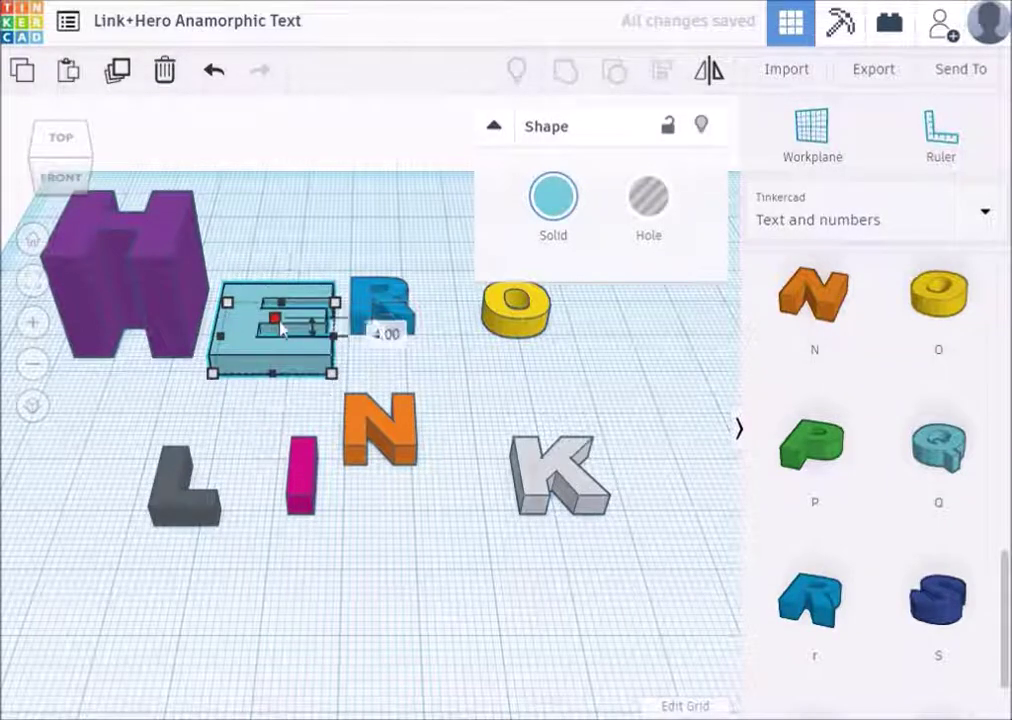
click(370, 328)
text(20)
key(Return)
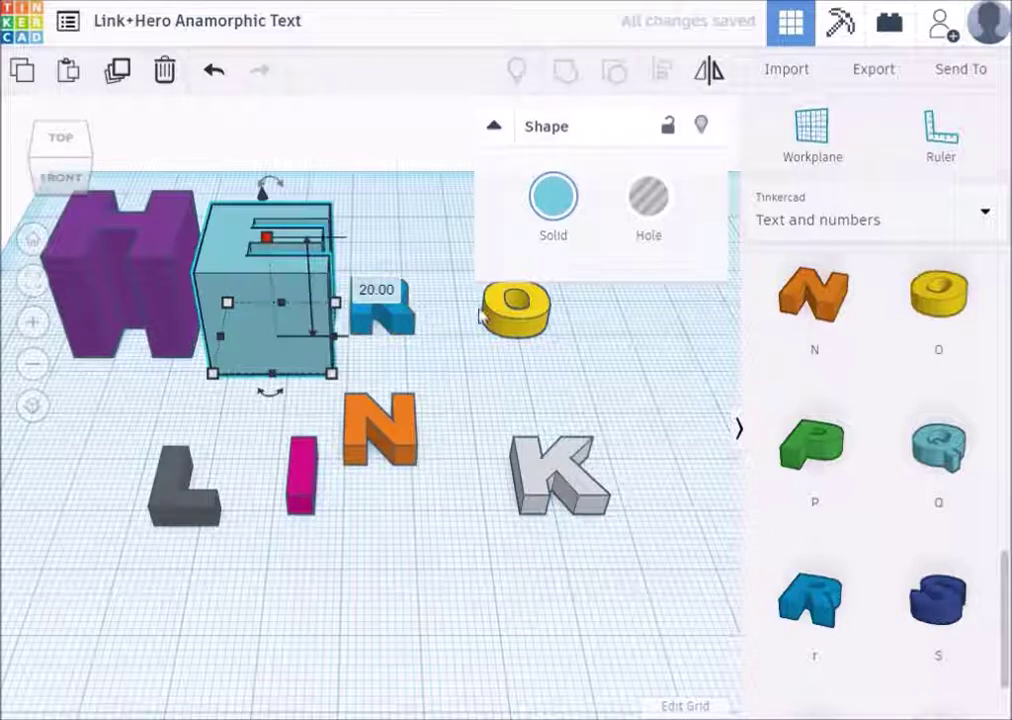
Set the R to 20 mm wide and 40 deep, and the yellow O to 40 tall
mouse_move(411, 333)
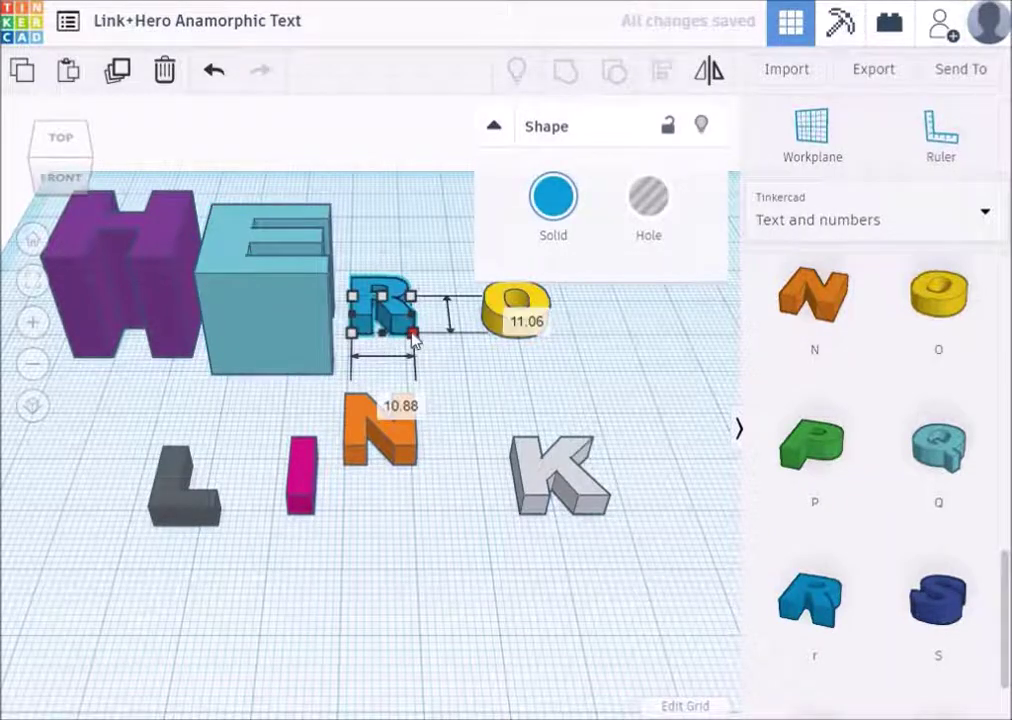
click(398, 398)
text(20)
key(Return)
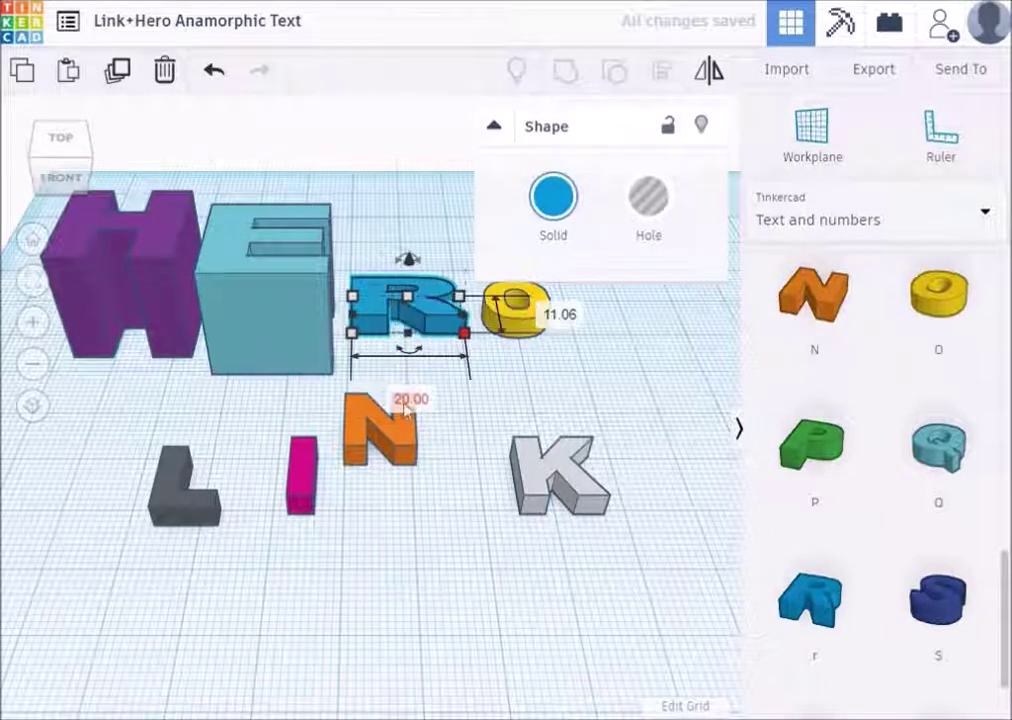
click(576, 318)
text(40)
key(Return)
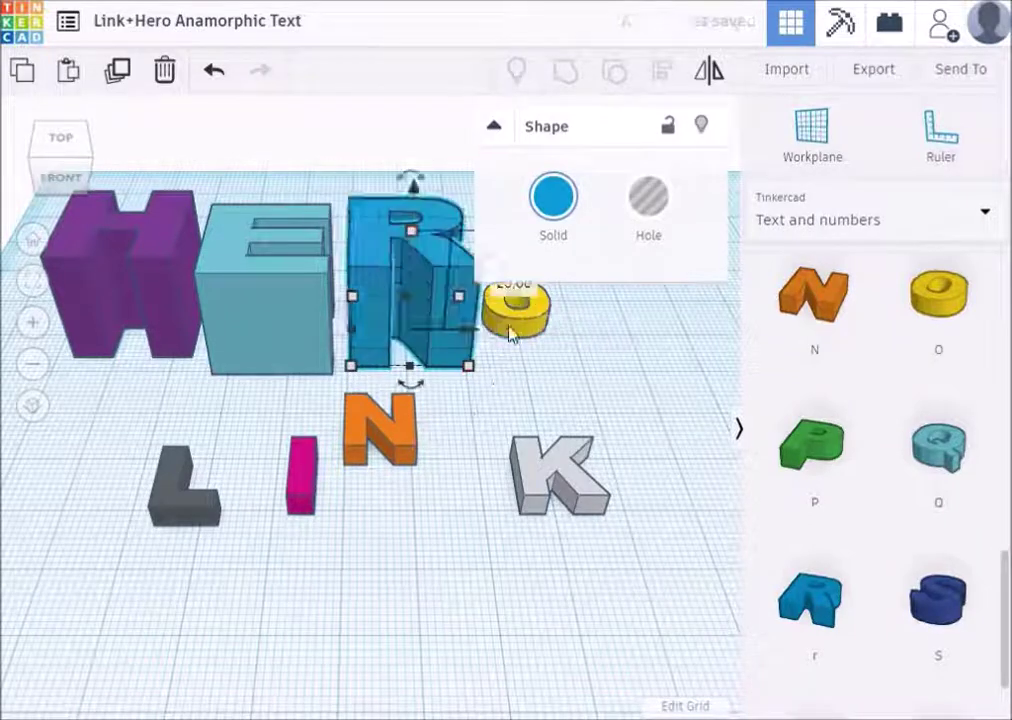
click(515, 305)
click(639, 321)
text(40)
key(Return)
Set the grey L's width and depth to 20 mm, then select and slightly widen the pink I
click(185, 490)
click(170, 606)
text(20)
key(Return)
click(400, 493)
text(20)
key(Return)
click(300, 470)
mouse_move(287, 515)
drag(284, 526, 276, 530)
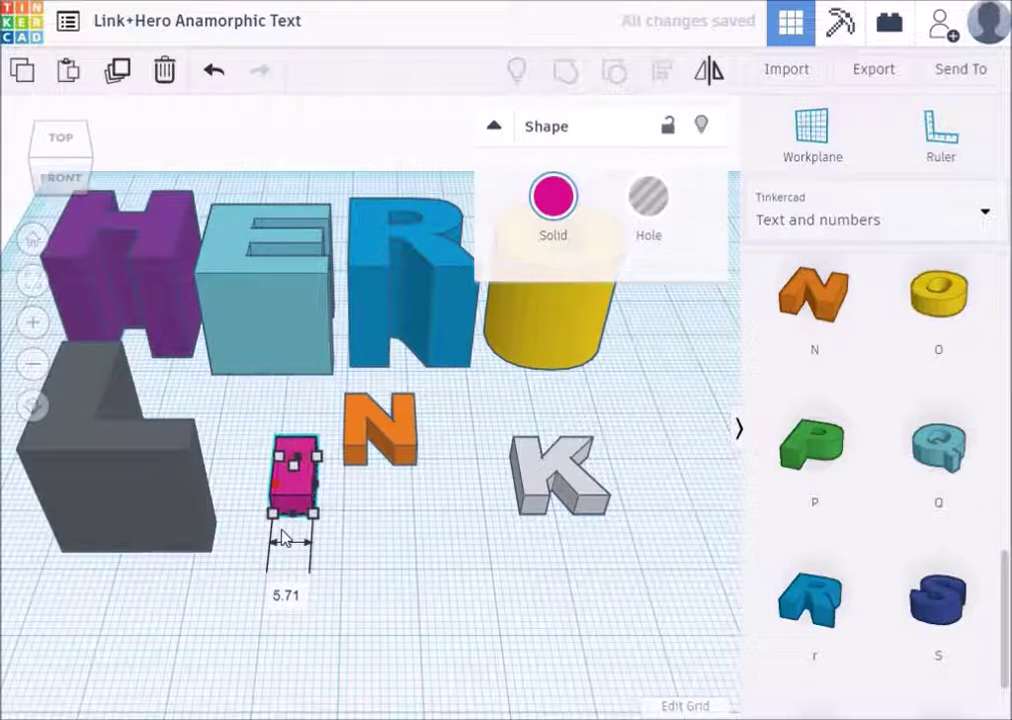
Undo the stray widening of the I and set its depth and height to 20 mm
key(ctrl+z)
mouse_move(316, 524)
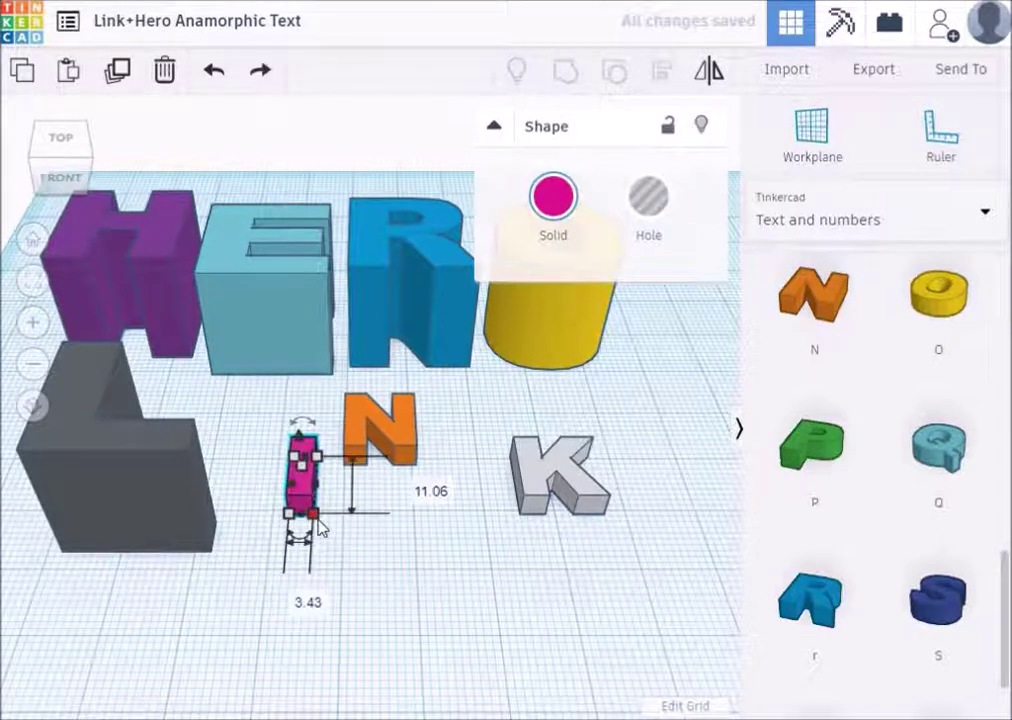
click(300, 596)
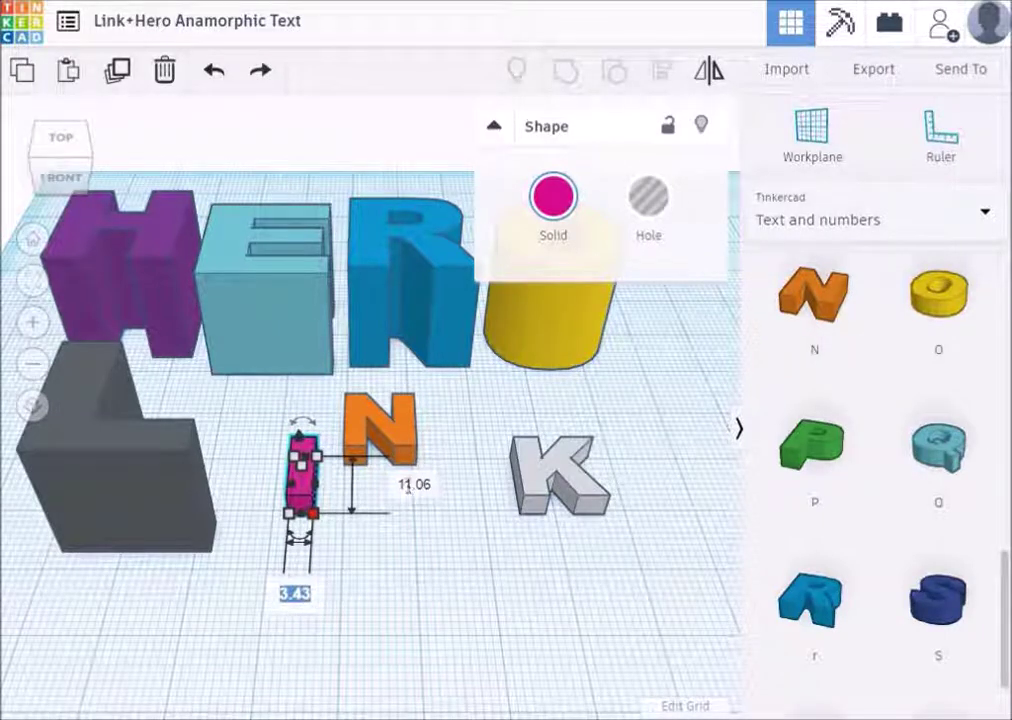
click(413, 484)
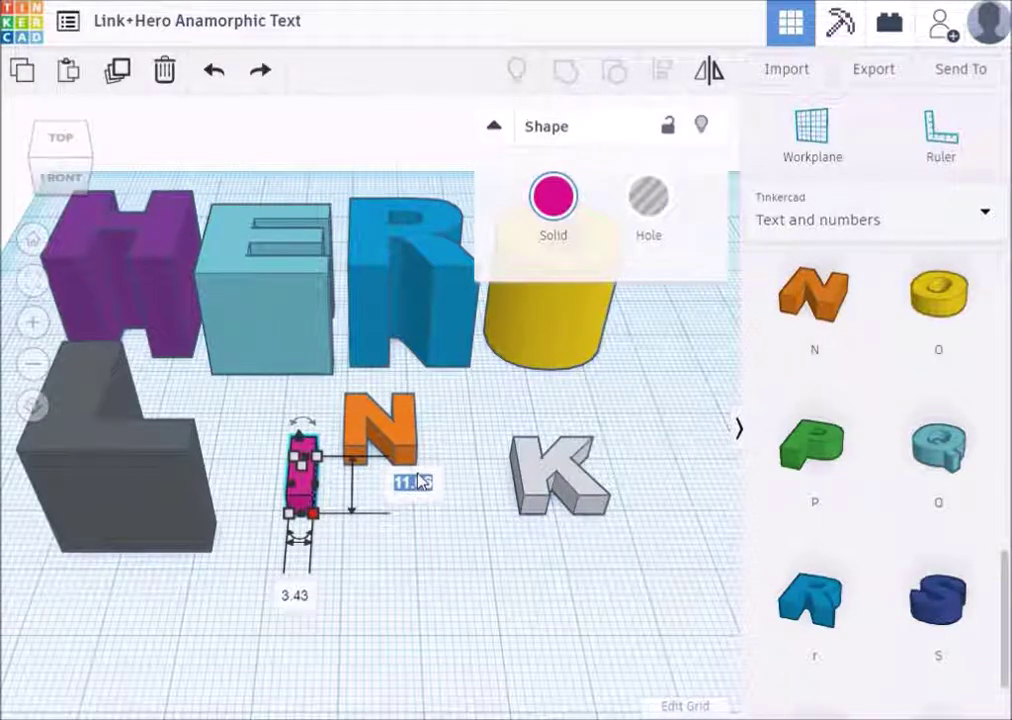
text(20)
key(Return)
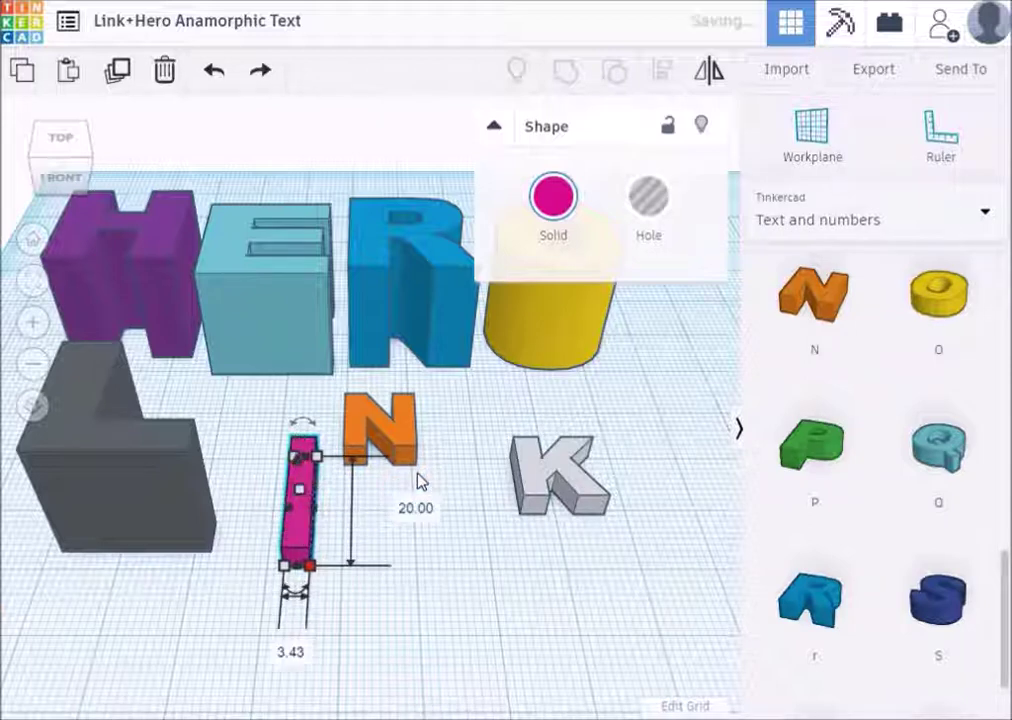
mouse_move(300, 489)
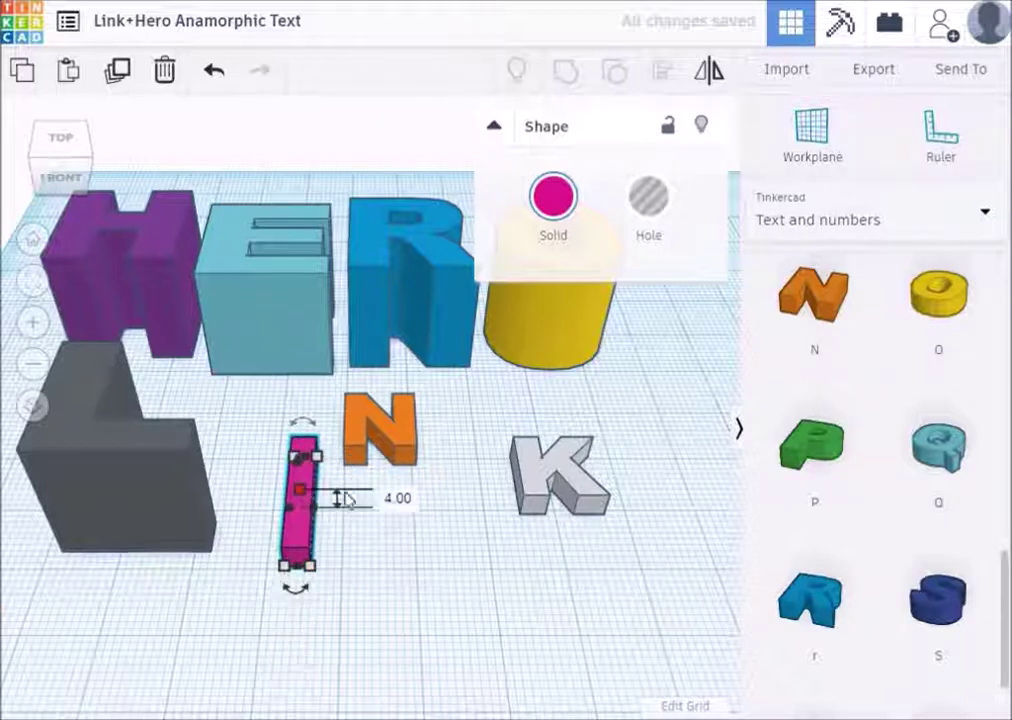
click(410, 499)
text(20)
key(Return)
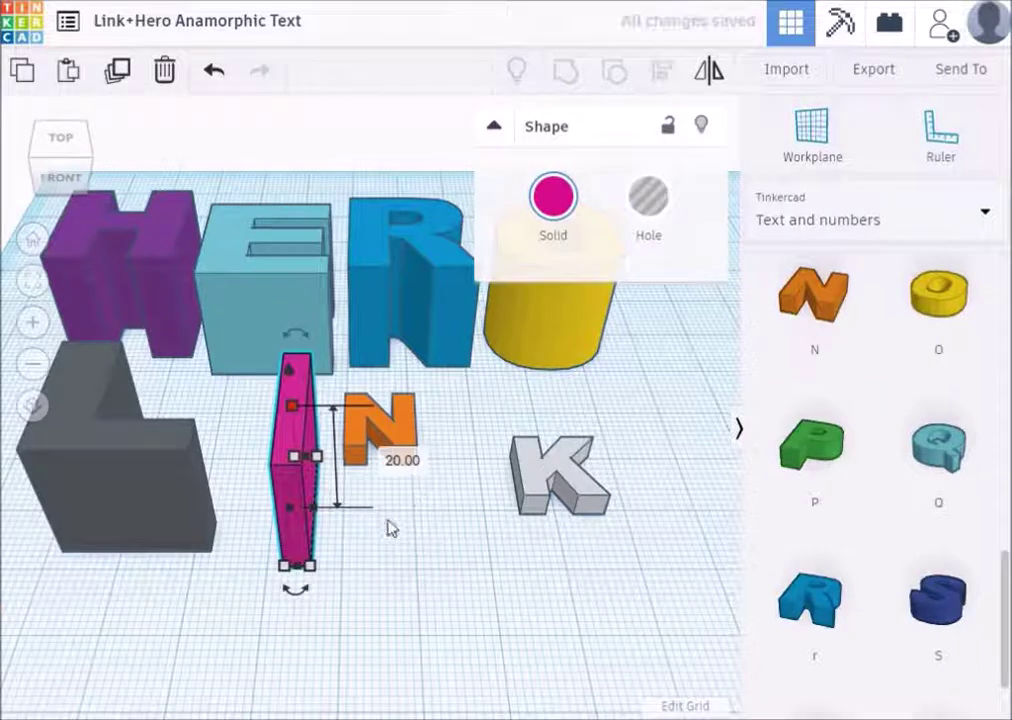
Set the I's width to 7 mm and move it left beside the L
mouse_move(314, 579)
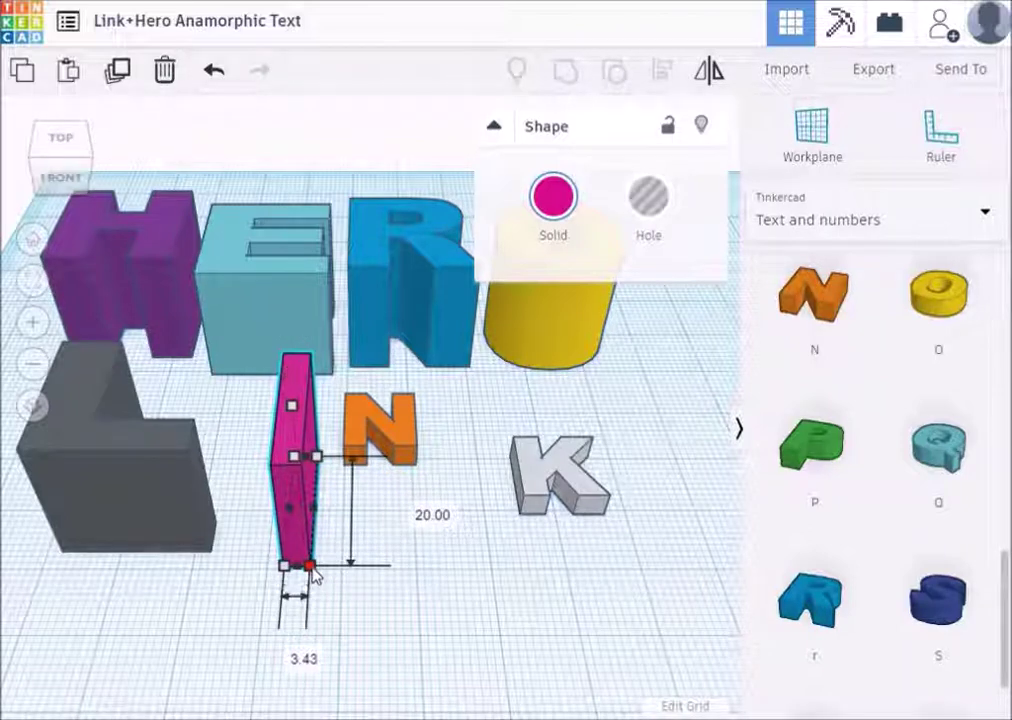
click(292, 654)
text(7)
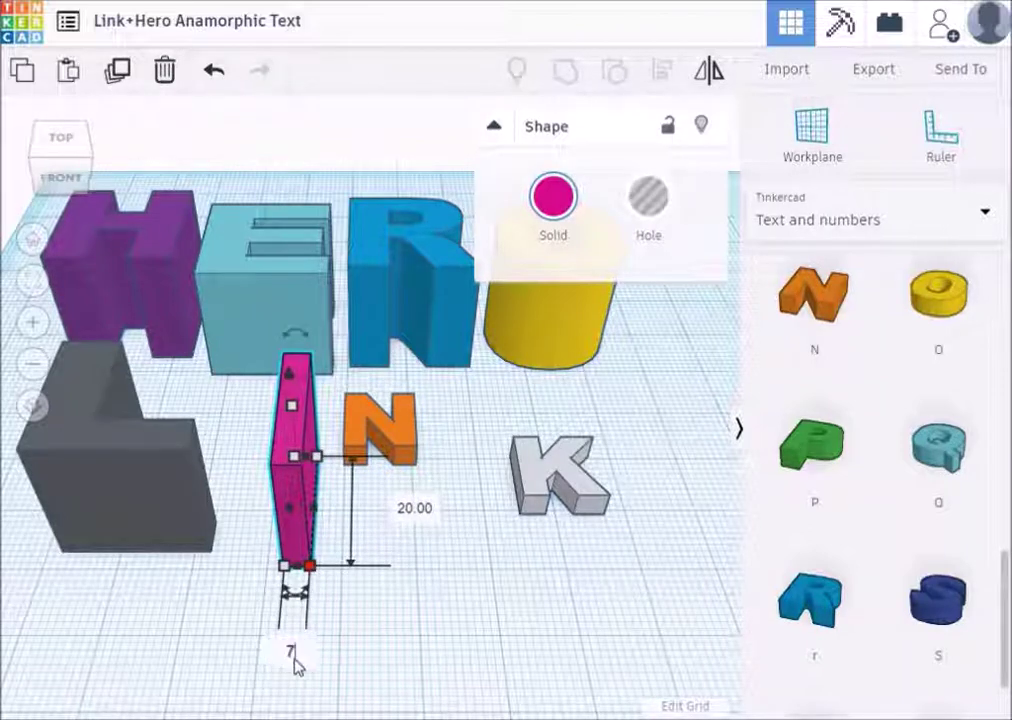
key(Return)
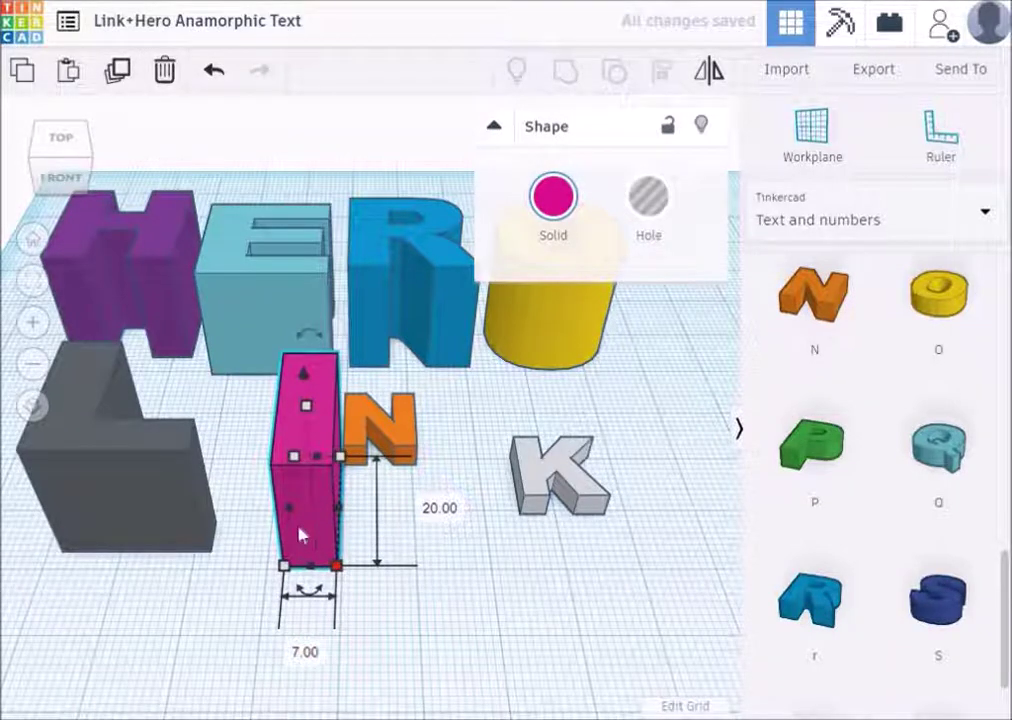
drag(316, 538, 269, 528)
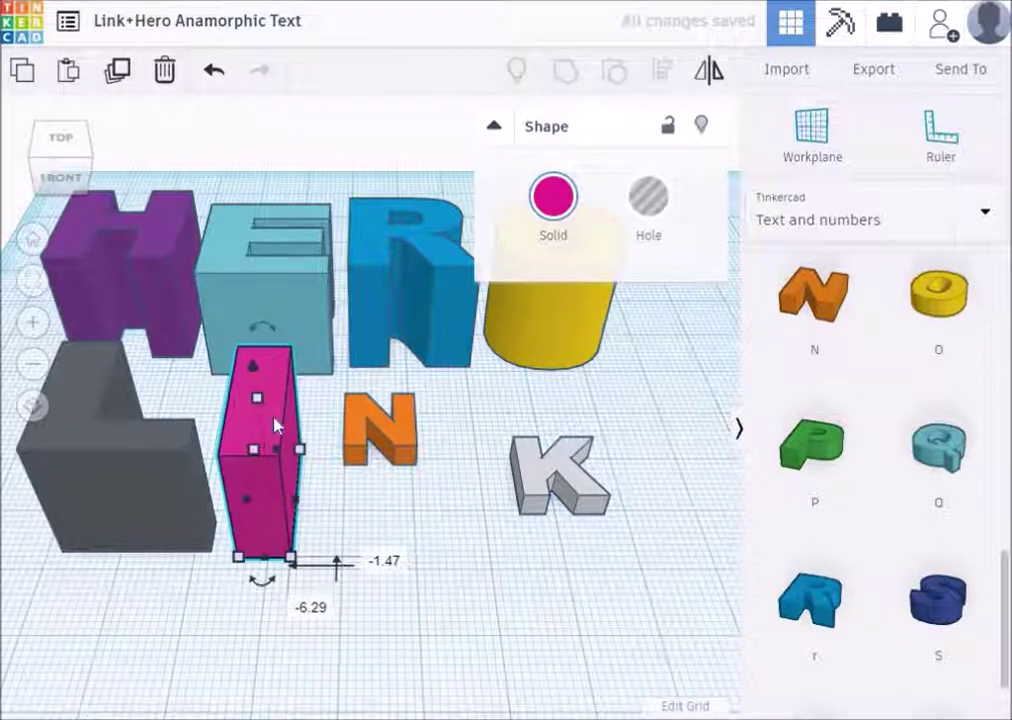
click(267, 528)
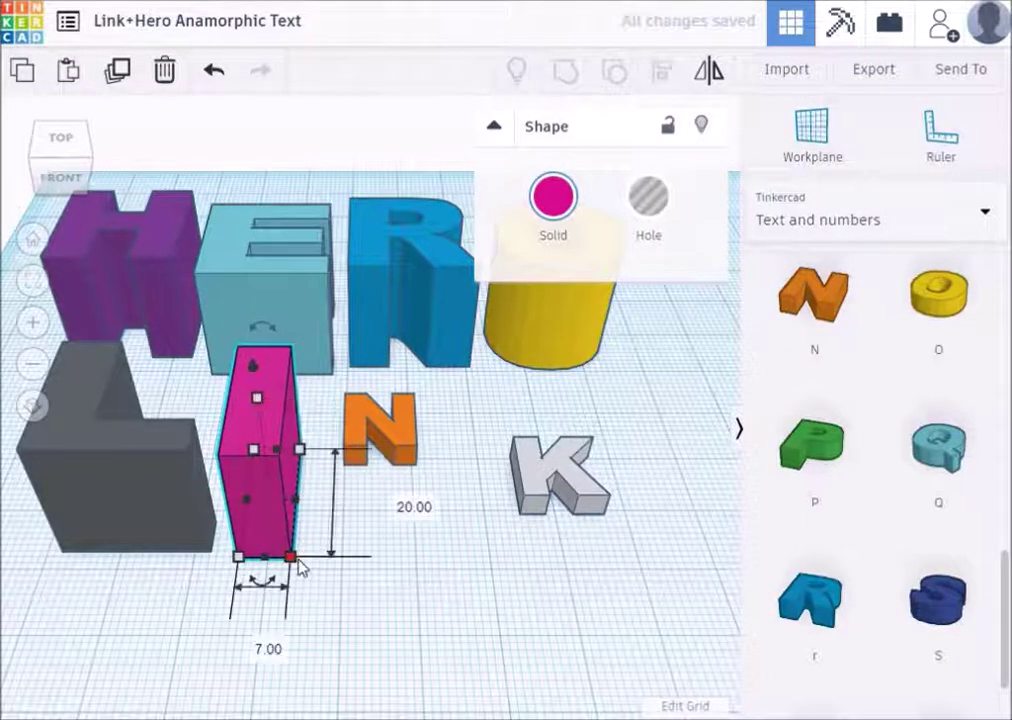